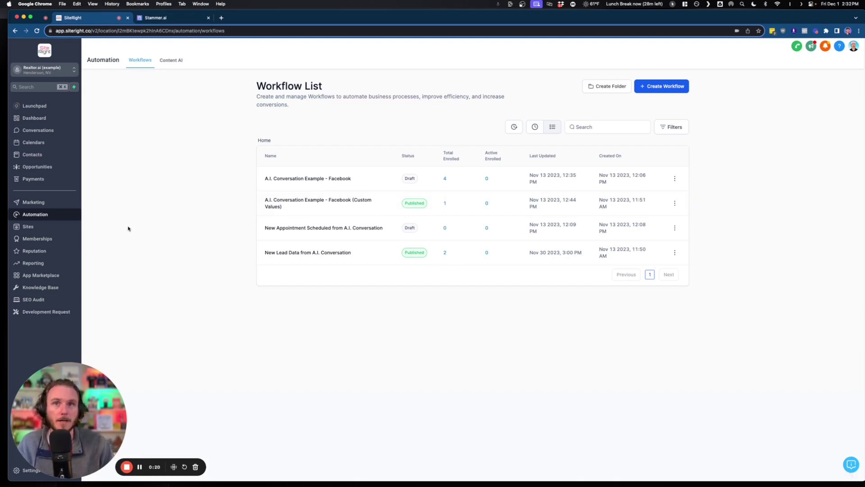
Switch to the Stammer.ai tab with the Realtor.ai Seller Lead Generation v2 Leads page
{"action": "left_click", "coordinate": [154, 18]}
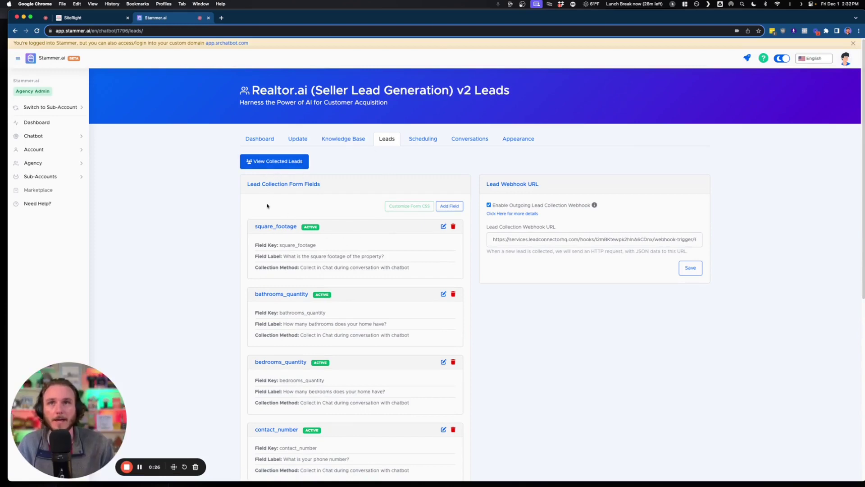
{"action": "scroll", "coordinate": [267, 206], "scroll_direction": "down", "scroll_amount": 2}
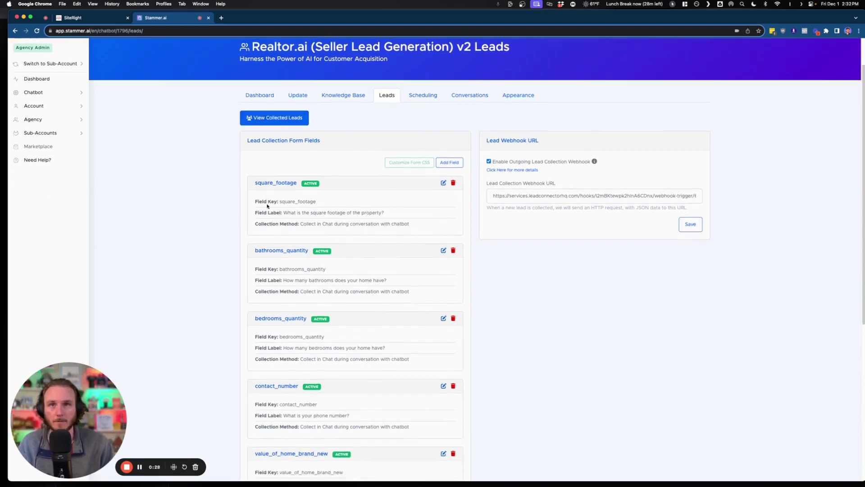
{"action": "left_click_drag", "start_coordinate": [285, 213], "coordinate": [404, 220]}
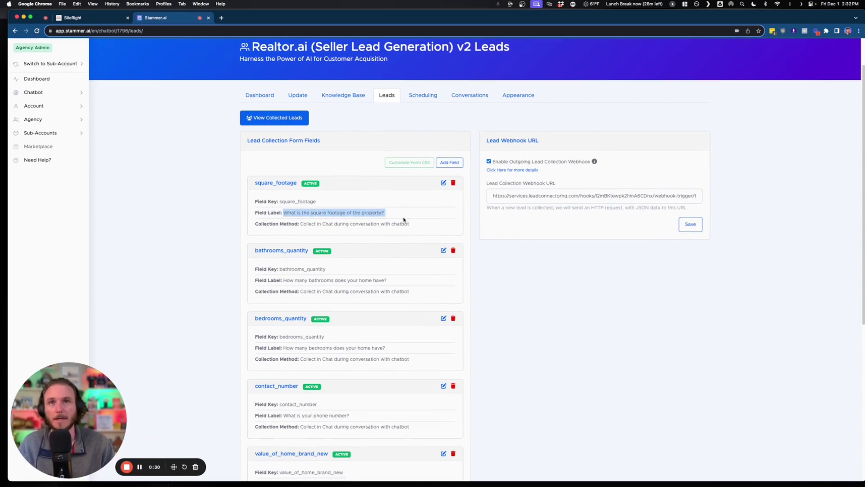
{"action": "scroll", "coordinate": [395, 221], "scroll_direction": "down", "scroll_amount": 5}
{"action": "left_click", "coordinate": [376, 206]}
{"action": "scroll", "coordinate": [376, 206], "scroll_direction": "up", "scroll_amount": 5}
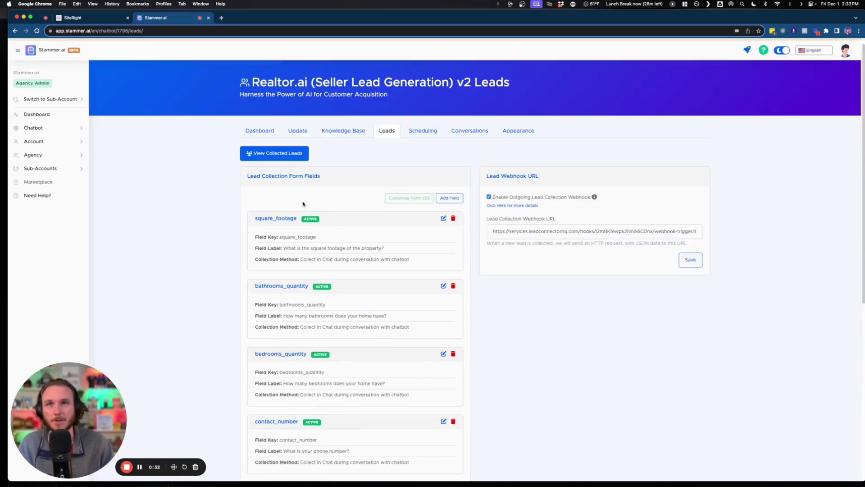
{"action": "left_click", "coordinate": [260, 139]}
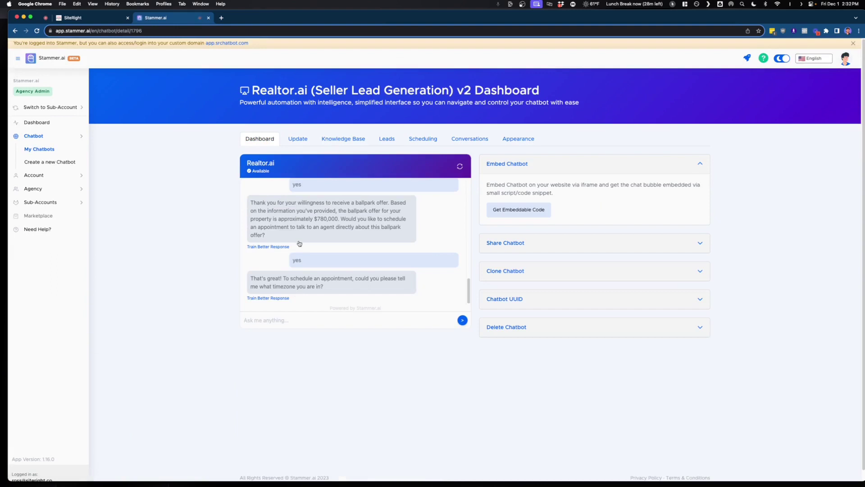
{"action": "scroll", "coordinate": [299, 271], "scroll_direction": "up", "scroll_amount": 10}
{"action": "scroll", "coordinate": [299, 242], "scroll_direction": "up", "scroll_amount": 5}
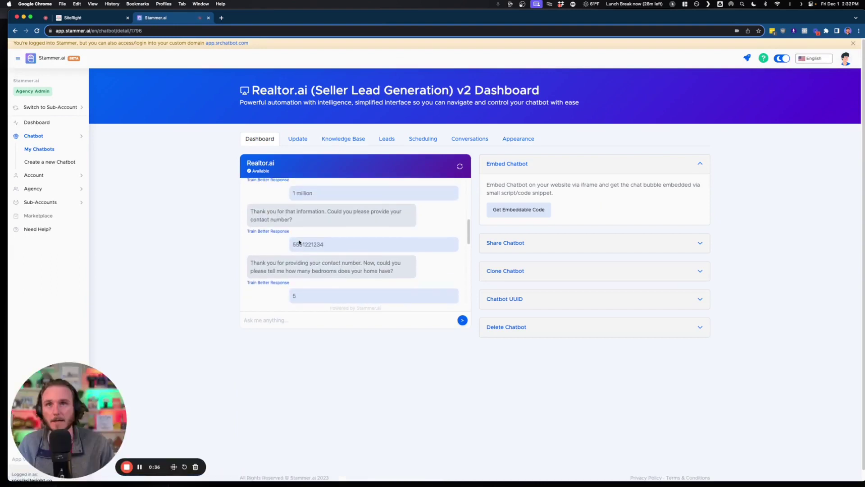
{"action": "scroll", "coordinate": [275, 230], "scroll_direction": "down", "scroll_amount": 4}
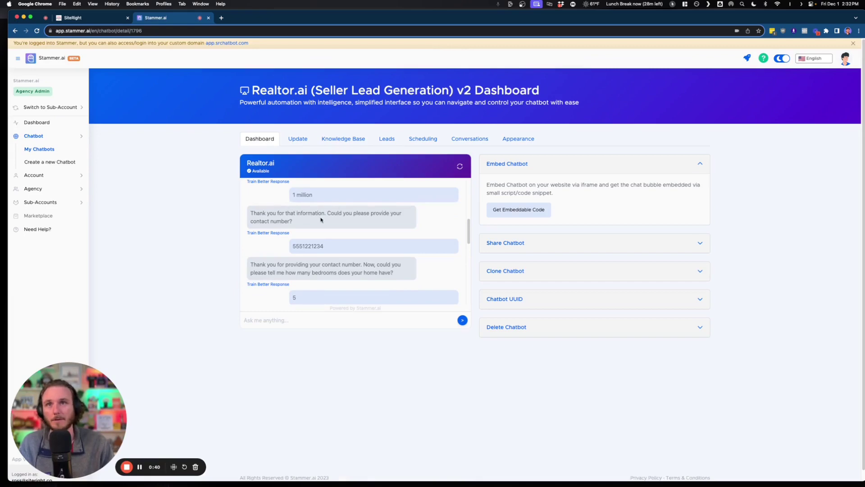
{"action": "scroll", "coordinate": [322, 219], "scroll_direction": "up", "scroll_amount": 1}
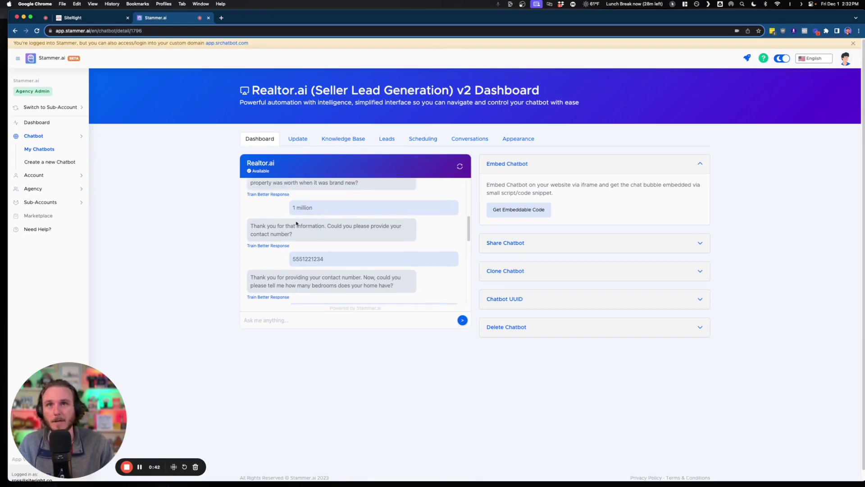
{"action": "left_click", "coordinate": [387, 139]}
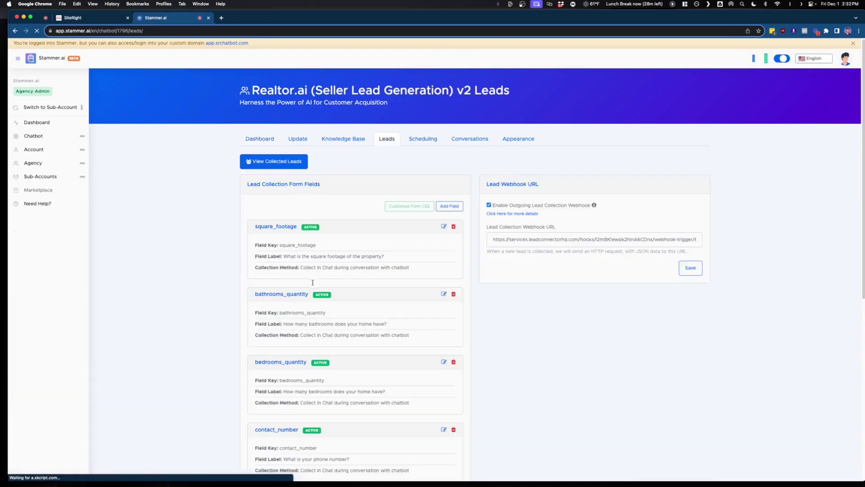
{"action": "scroll", "coordinate": [284, 248], "scroll_direction": "down", "scroll_amount": 2}
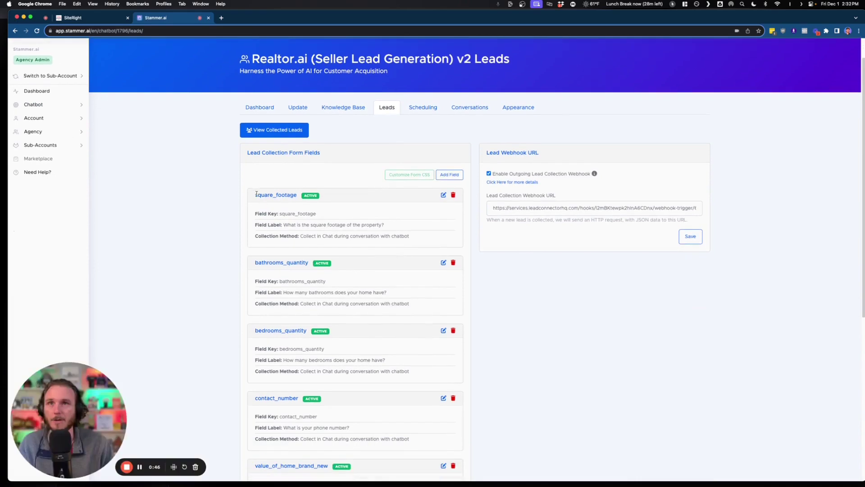
{"action": "left_click_drag", "start_coordinate": [260, 195], "coordinate": [298, 196]}
{"action": "scroll", "coordinate": [316, 202], "scroll_direction": "down", "scroll_amount": 3}
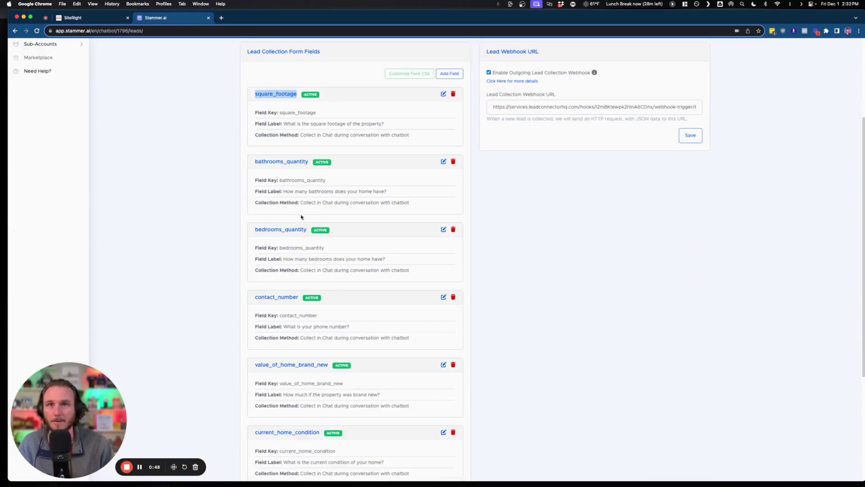
{"action": "left_click", "coordinate": [537, 126]}
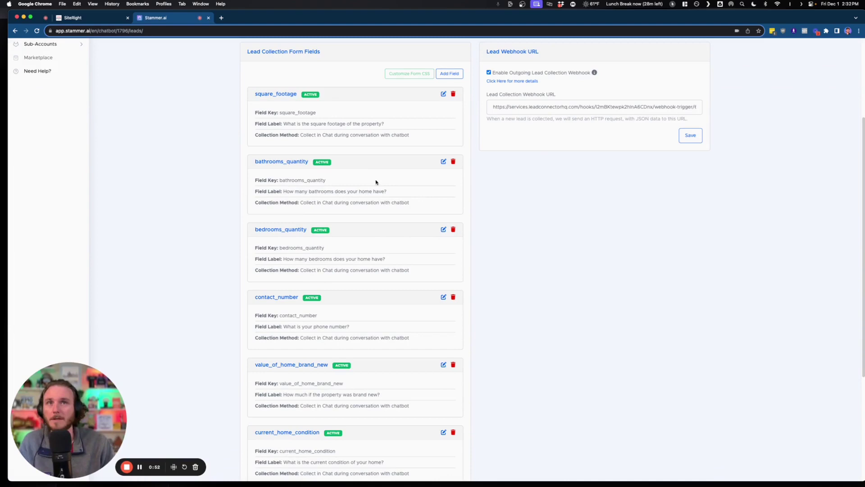
{"action": "scroll", "coordinate": [581, 180], "scroll_direction": "up", "scroll_amount": 1}
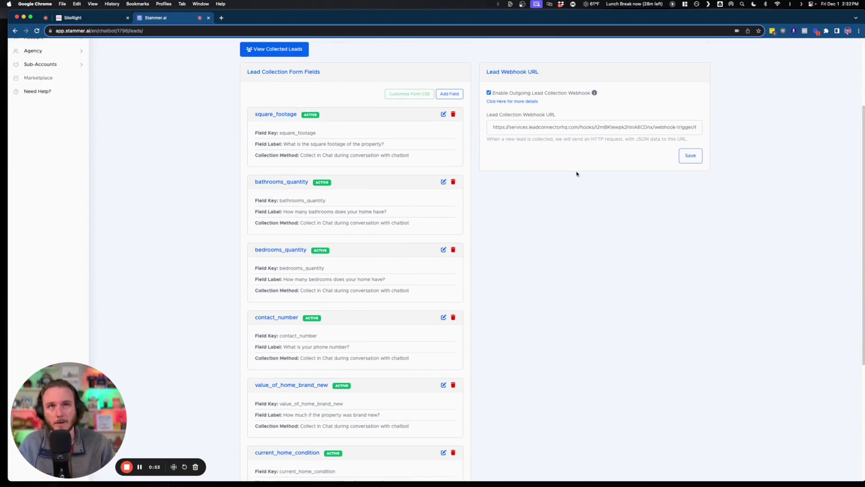
{"action": "triple_click", "coordinate": [525, 128]}
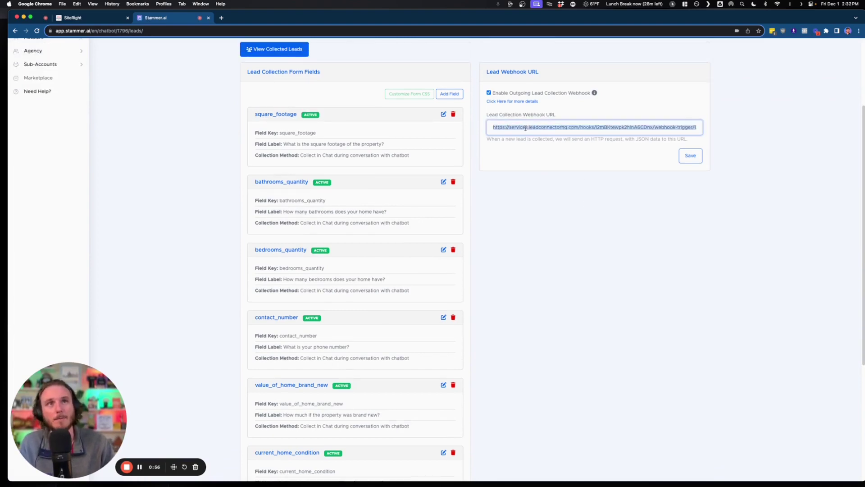
{"action": "left_click", "coordinate": [520, 217]}
{"action": "scroll", "coordinate": [516, 176], "scroll_direction": "up", "scroll_amount": 3}
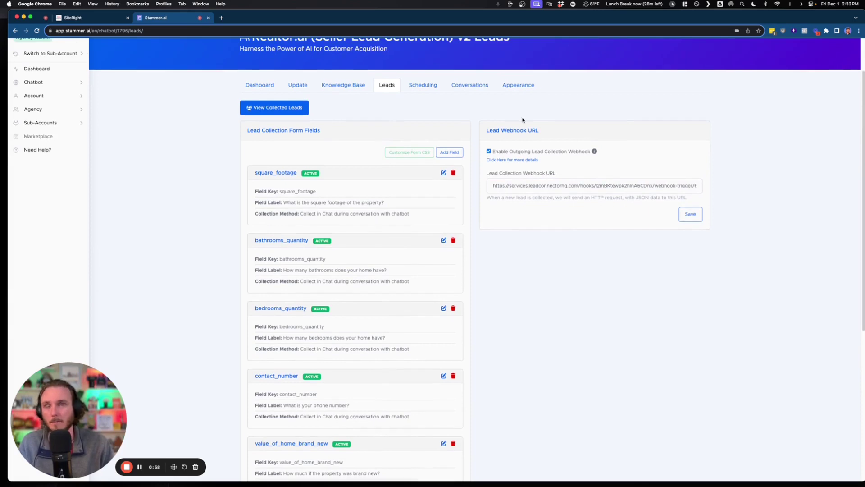
{"action": "scroll", "coordinate": [324, 142], "scroll_direction": "down", "scroll_amount": 1}
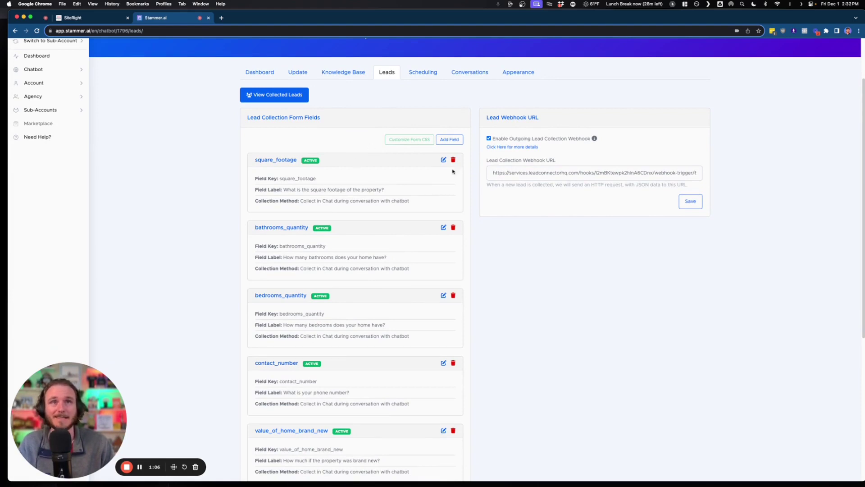
{"action": "triple_click", "coordinate": [547, 176]}
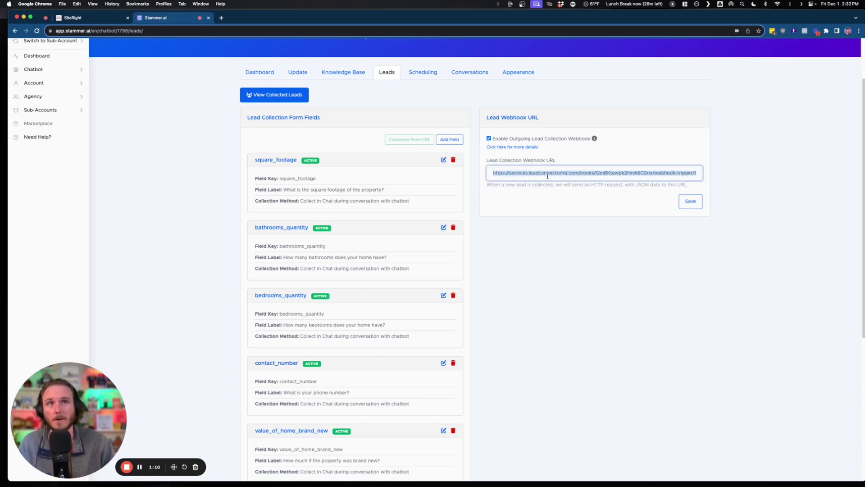
{"action": "left_click", "coordinate": [524, 286]}
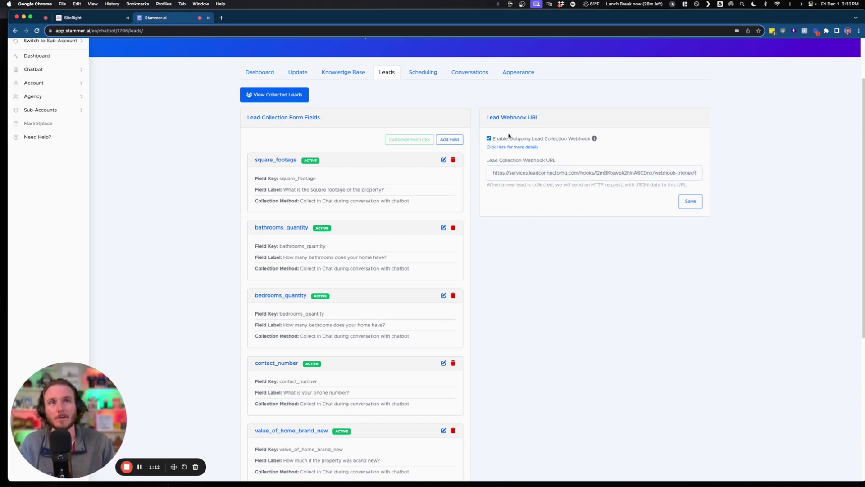
Back in SiteRight, glance at the New Lead Data from A.I. Conversation workflow, then return to the list
{"action": "left_click", "coordinate": [85, 19]}
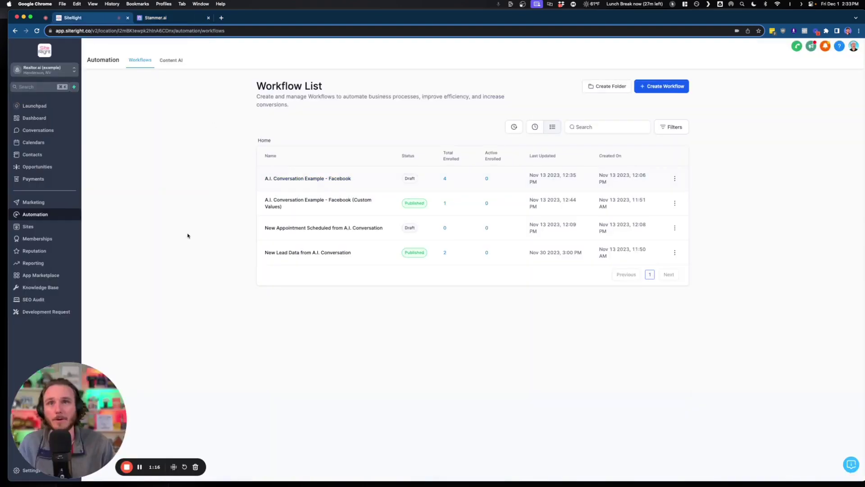
{"action": "left_click", "coordinate": [305, 253]}
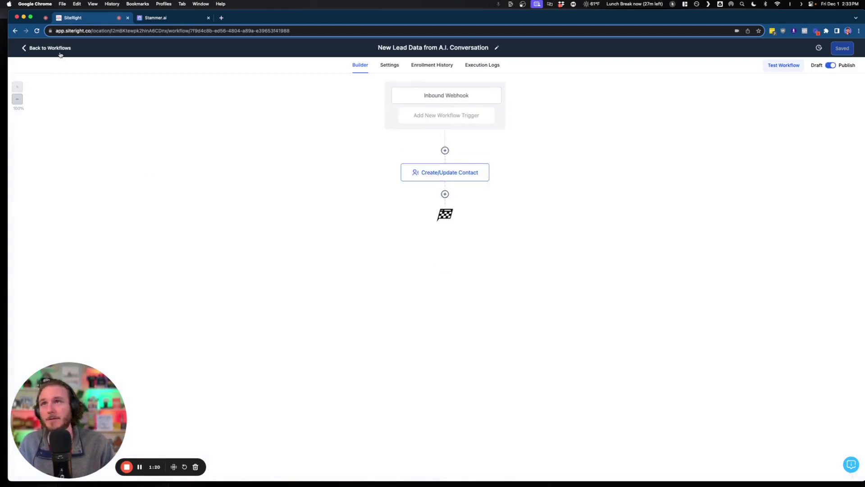
{"action": "left_click", "coordinate": [59, 49]}
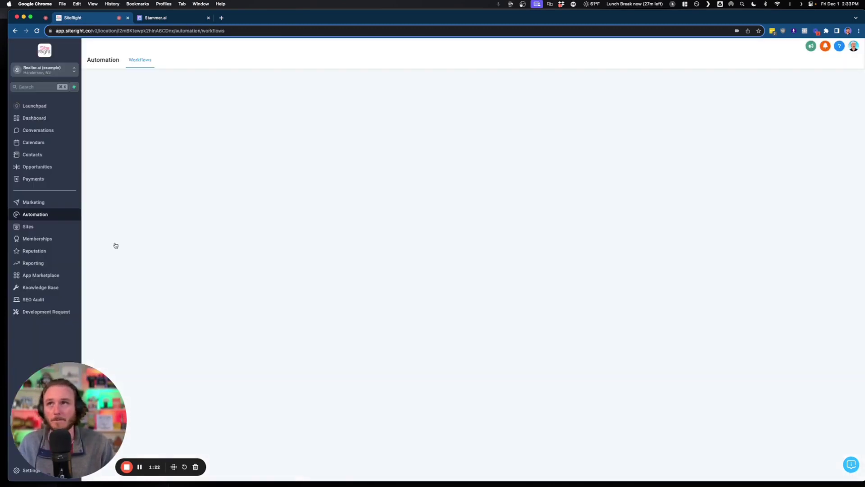
Open the Property Data custom-field folder, listing seven text fields like Square Footage
{"action": "left_click", "coordinate": [32, 471]}
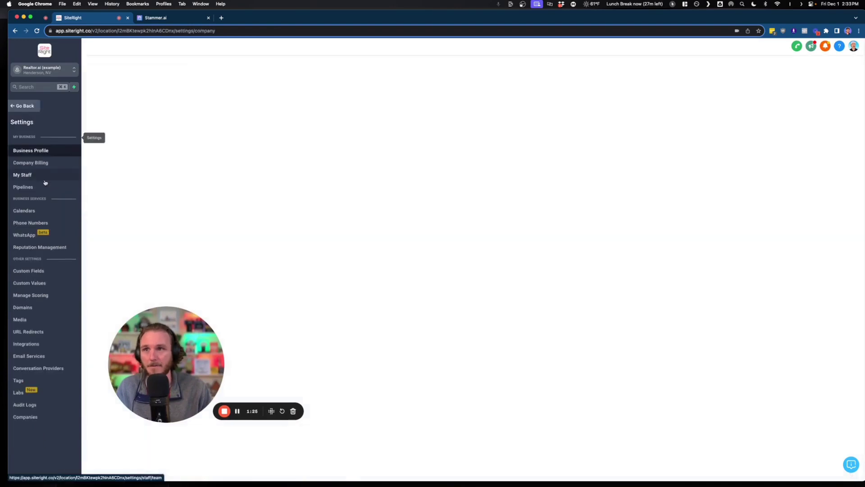
{"action": "left_click", "coordinate": [28, 267]}
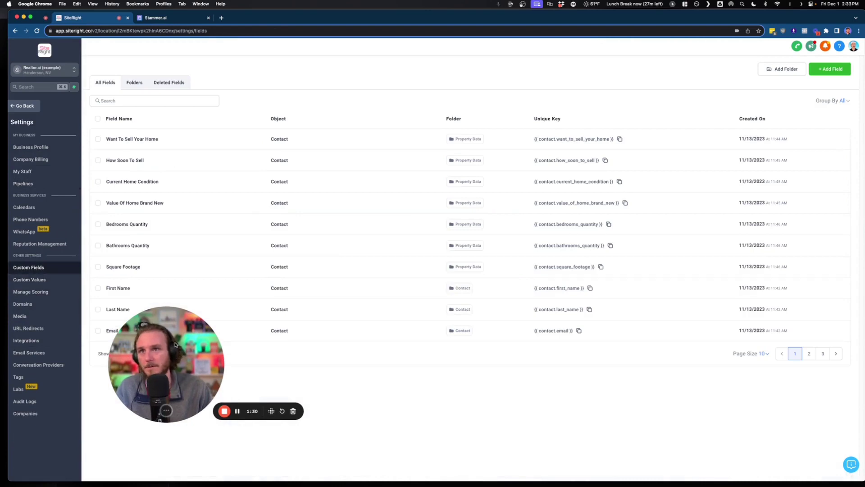
{"action": "left_click", "coordinate": [135, 82]}
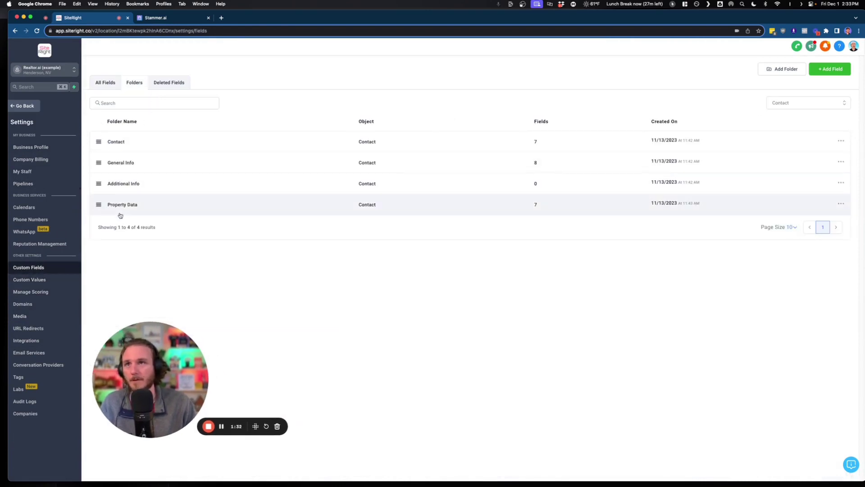
{"action": "left_click", "coordinate": [118, 205]}
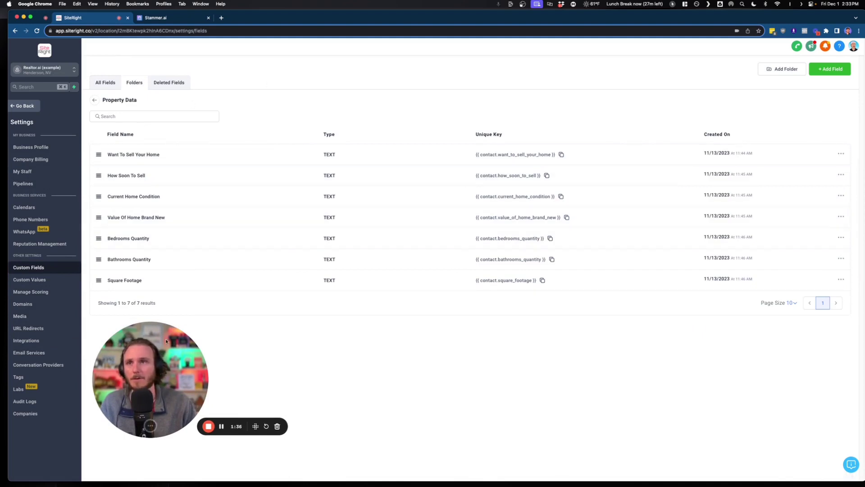
{"action": "left_click_drag", "start_coordinate": [162, 345], "coordinate": [153, 371]}
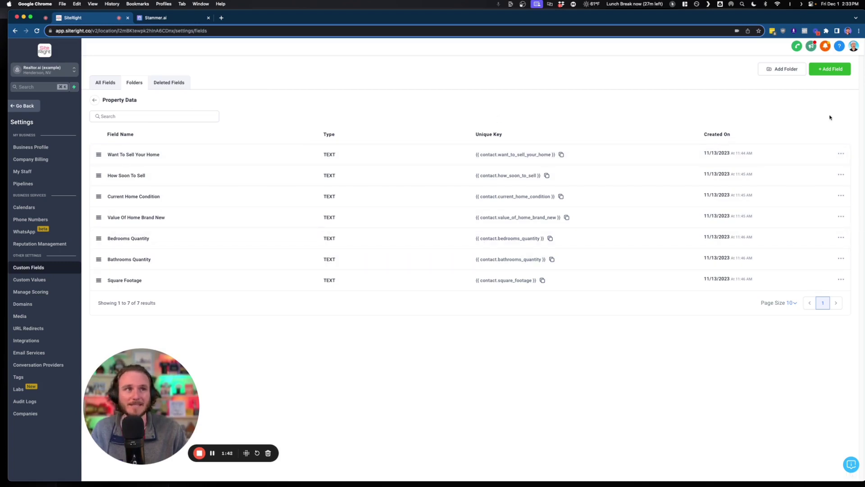
Start a new single-line text custom field, then close the form without saving it
{"action": "left_click", "coordinate": [829, 69]}
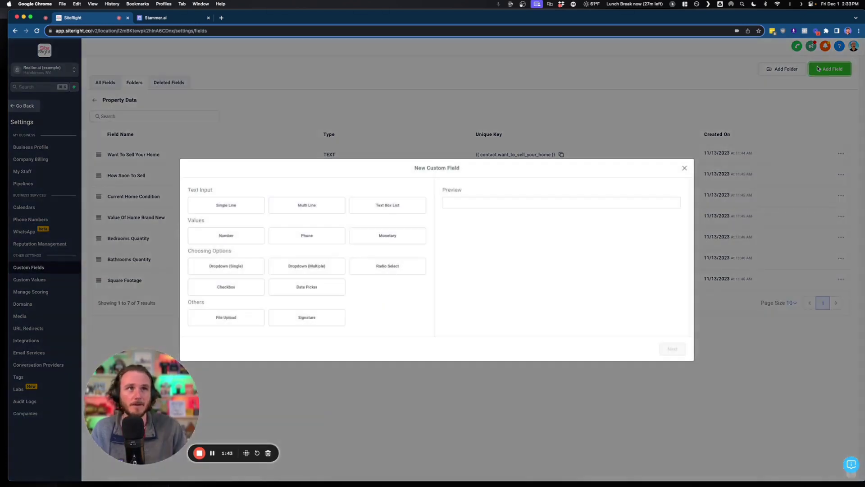
{"action": "left_click", "coordinate": [227, 208]}
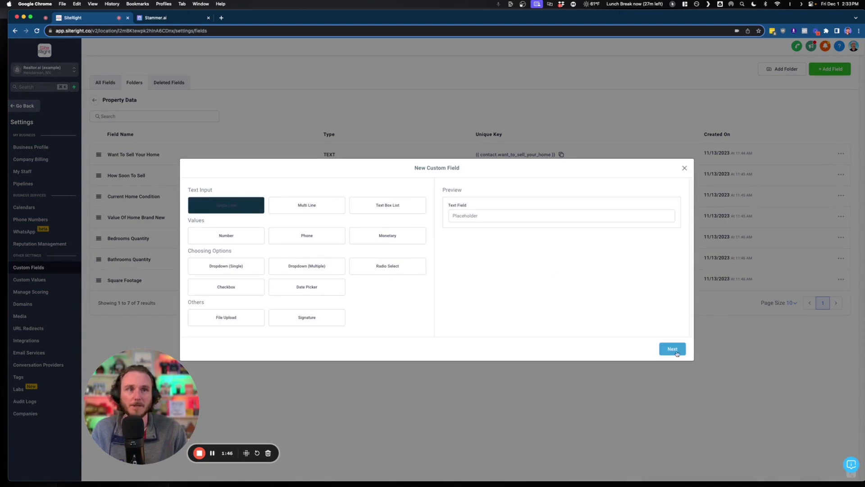
{"action": "left_click", "coordinate": [672, 348]}
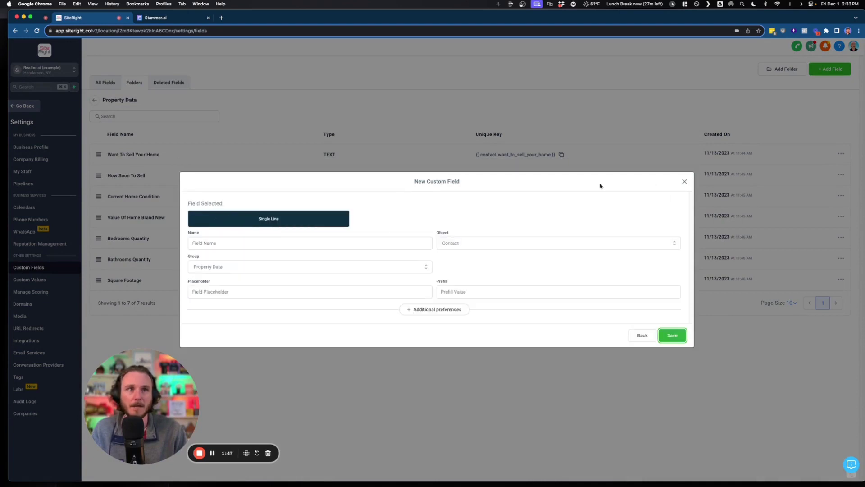
{"action": "left_click", "coordinate": [684, 182]}
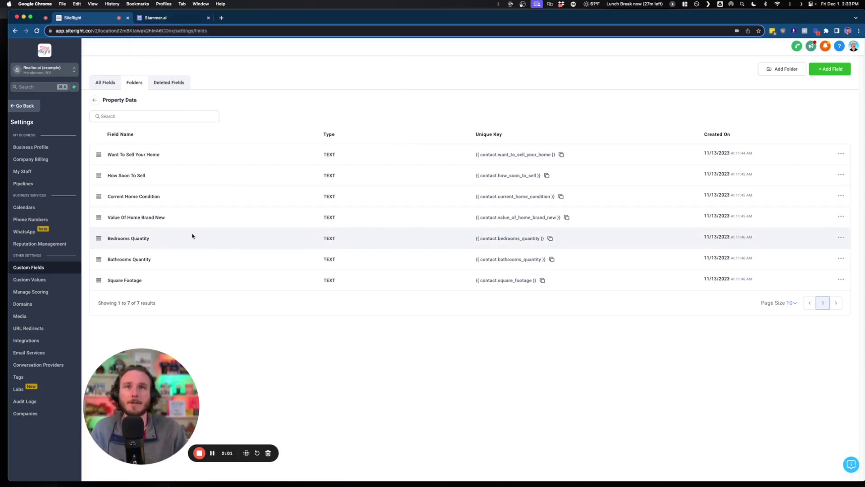
Check Stammer.ai's lead webhook URL, then show SiteRight's Workflow List of four workflows
{"action": "left_click", "coordinate": [188, 19]}
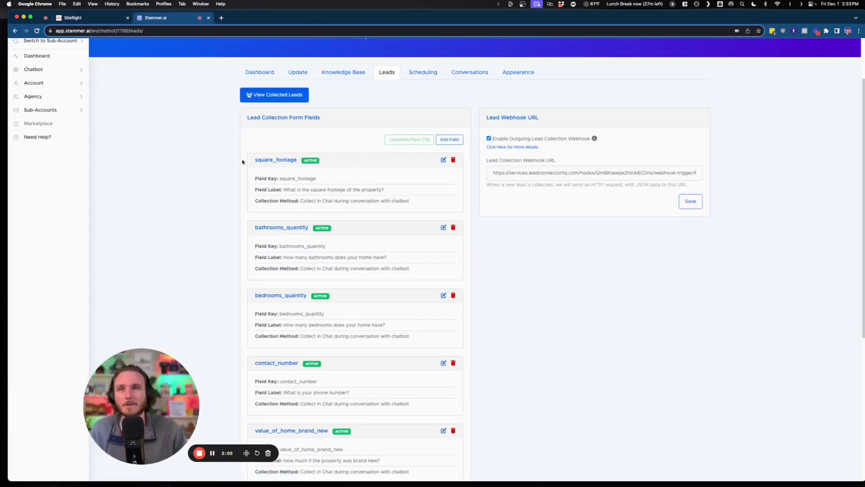
{"action": "triple_click", "coordinate": [555, 173]}
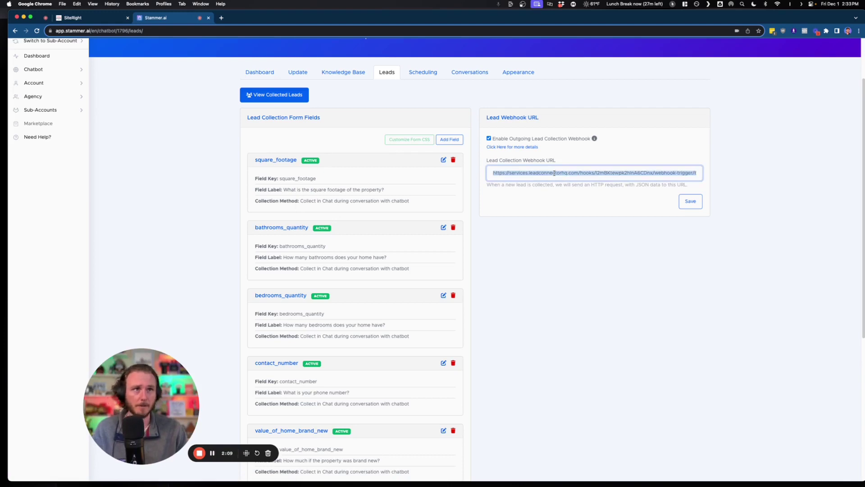
{"action": "left_click", "coordinate": [104, 18]}
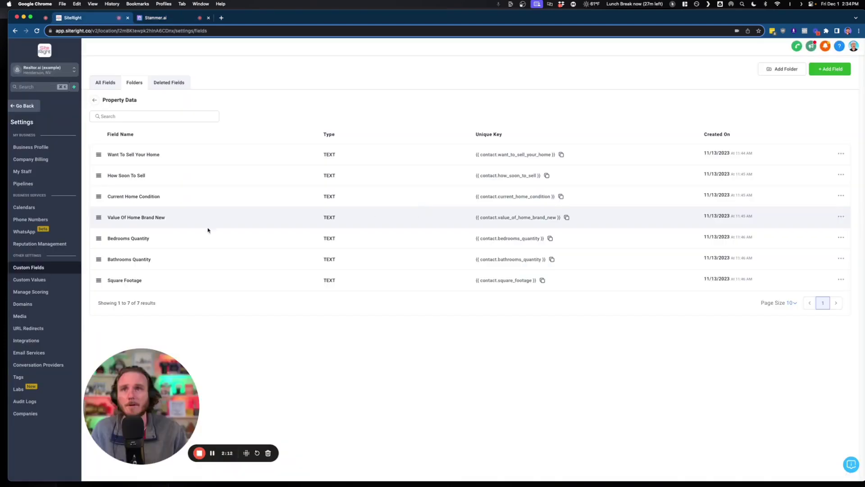
{"action": "left_click", "coordinate": [25, 106]}
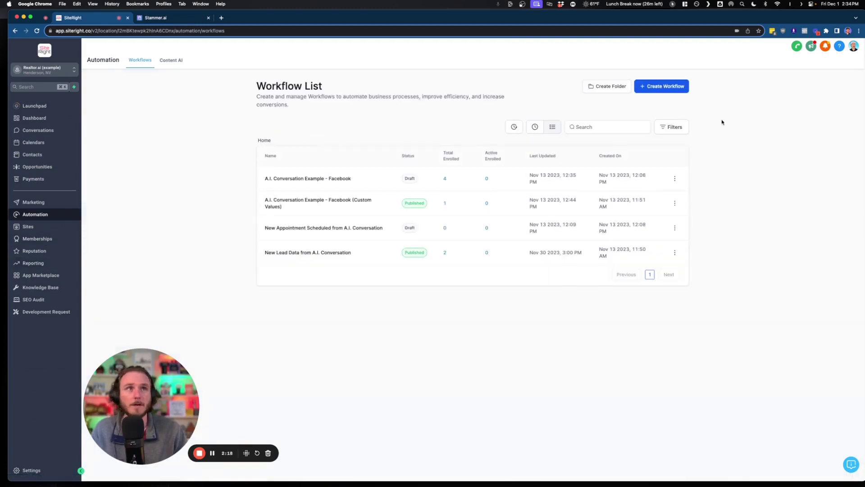
Copy the Inbound Webhook trigger's POST URL from the New Lead Data from A.I. Conversation workflow
{"action": "left_click", "coordinate": [282, 252]}
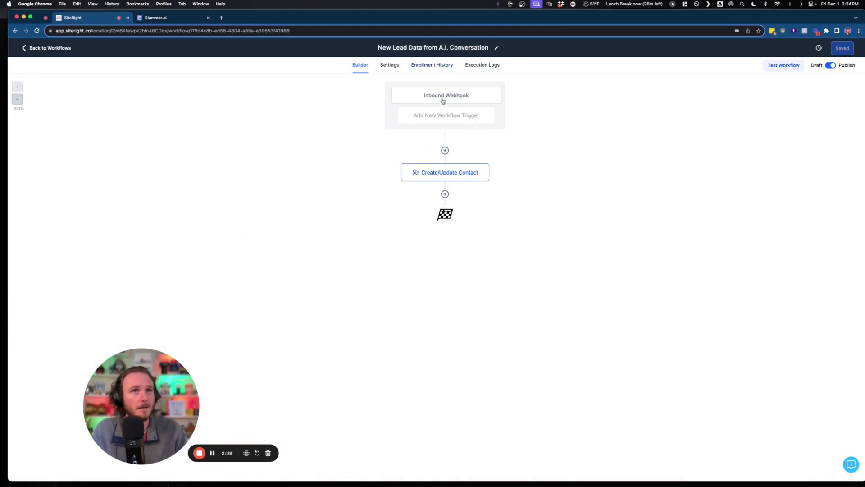
{"action": "left_click", "coordinate": [473, 100]}
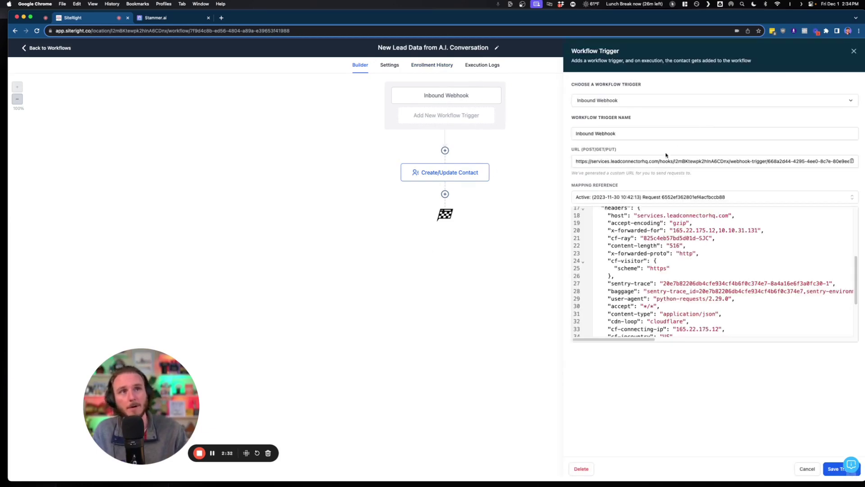
{"action": "triple_click", "coordinate": [637, 162]}
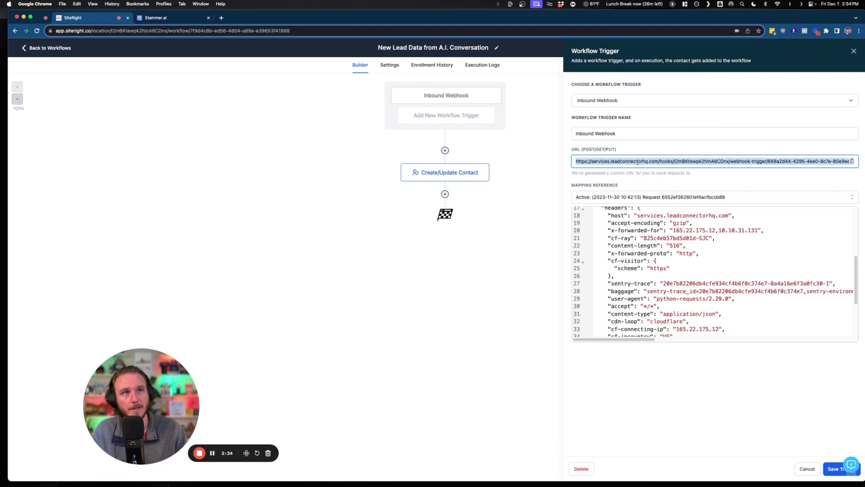
{"action": "triple_click", "coordinate": [677, 163]}
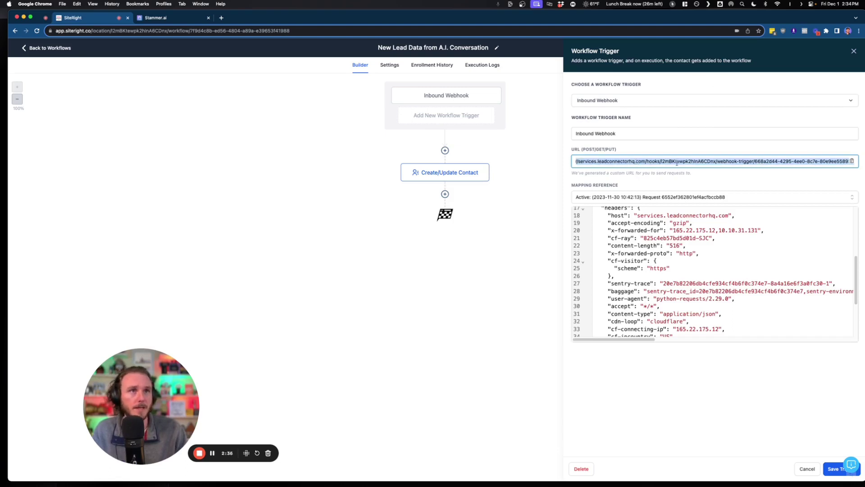
{"action": "left_click", "coordinate": [851, 162]}
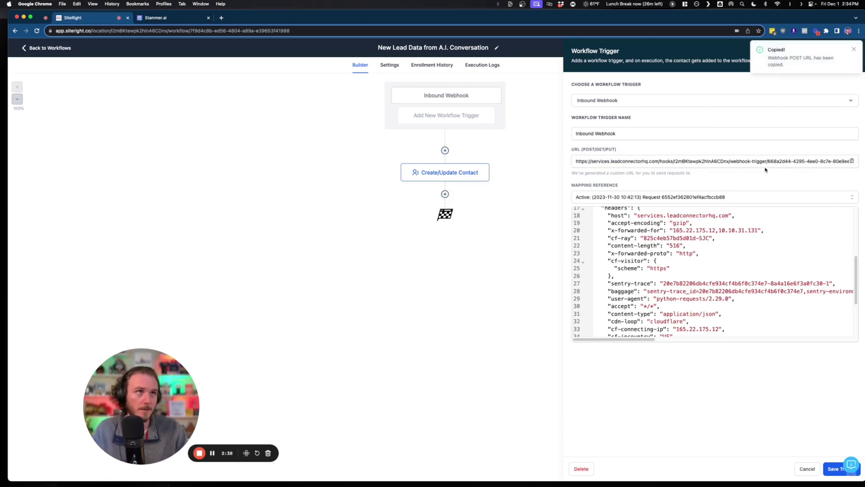
Replace Stammer.ai's Lead Collection Webhook URL with the SiteRight inbound webhook URL and save
{"action": "left_click", "coordinate": [825, 161]}
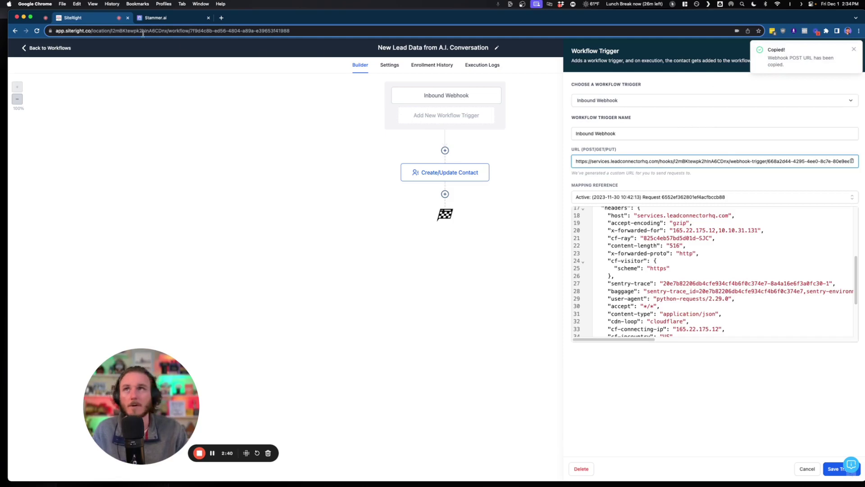
{"action": "left_click", "coordinate": [163, 18]}
{"action": "triple_click", "coordinate": [526, 173]}
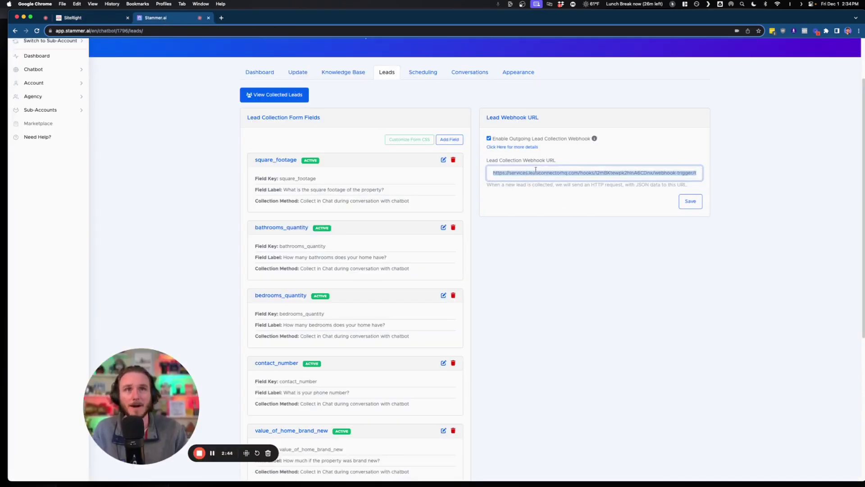
{"action": "key", "text": "super+v"}
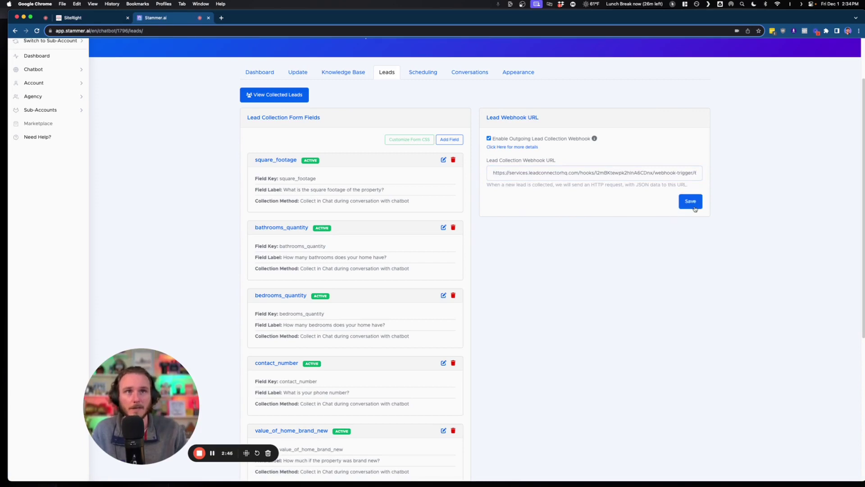
{"action": "left_click", "coordinate": [691, 202]}
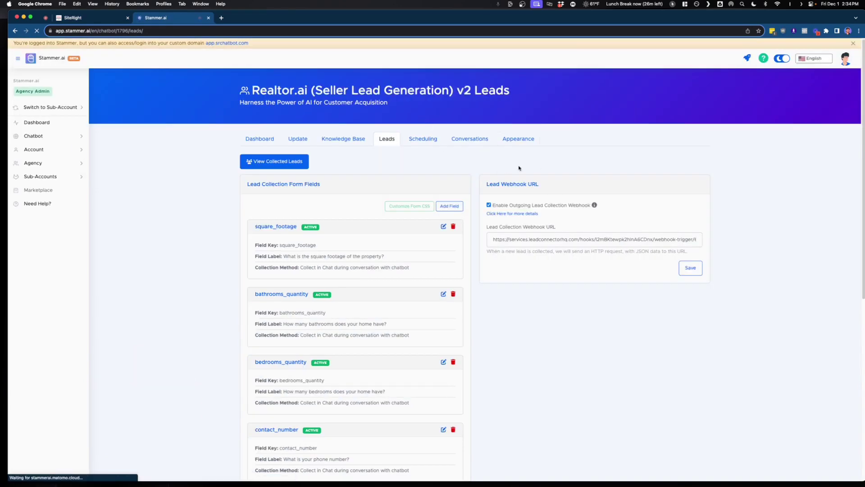
{"action": "scroll", "coordinate": [169, 110], "scroll_direction": "down", "scroll_amount": 2}
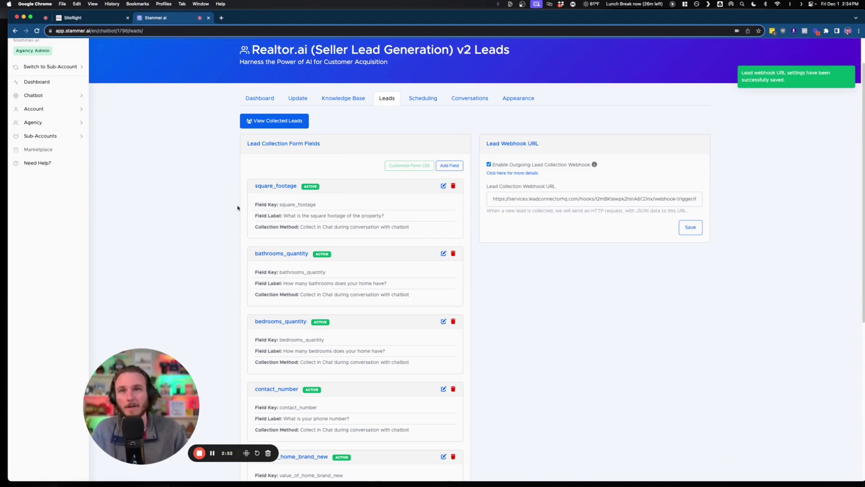
{"action": "scroll", "coordinate": [279, 108], "scroll_direction": "down", "scroll_amount": 3}
{"action": "scroll", "coordinate": [282, 59], "scroll_direction": "down", "scroll_amount": 4}
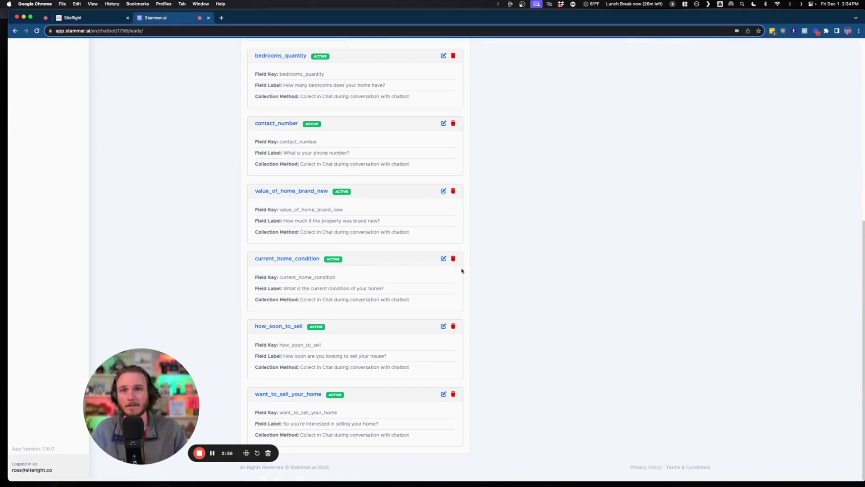
{"action": "scroll", "coordinate": [539, 235], "scroll_direction": "up", "scroll_amount": 5}
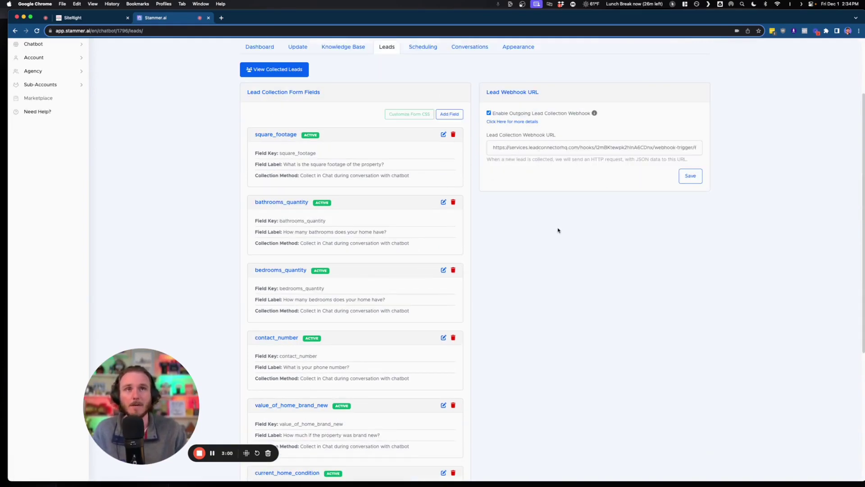
Close the trigger panel and review Create/Update Contact's Phone and seven property-field mappings
{"action": "left_click", "coordinate": [112, 21]}
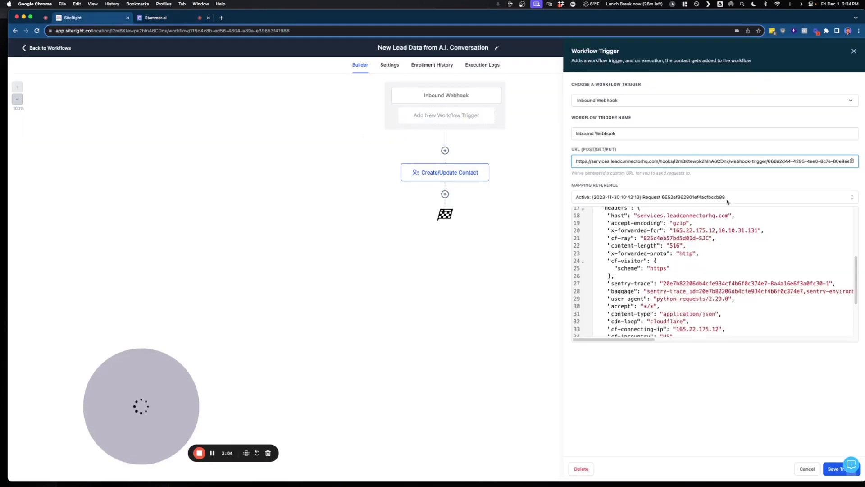
{"action": "left_click", "coordinate": [853, 52]}
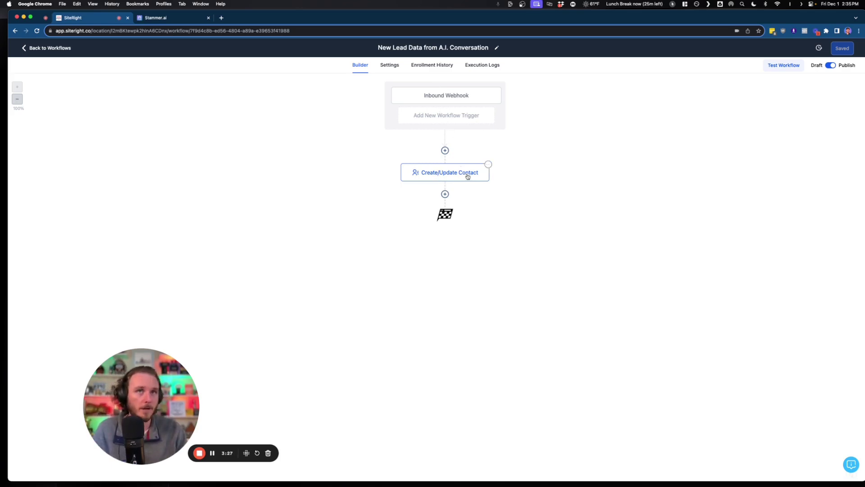
{"action": "left_click", "coordinate": [450, 173]}
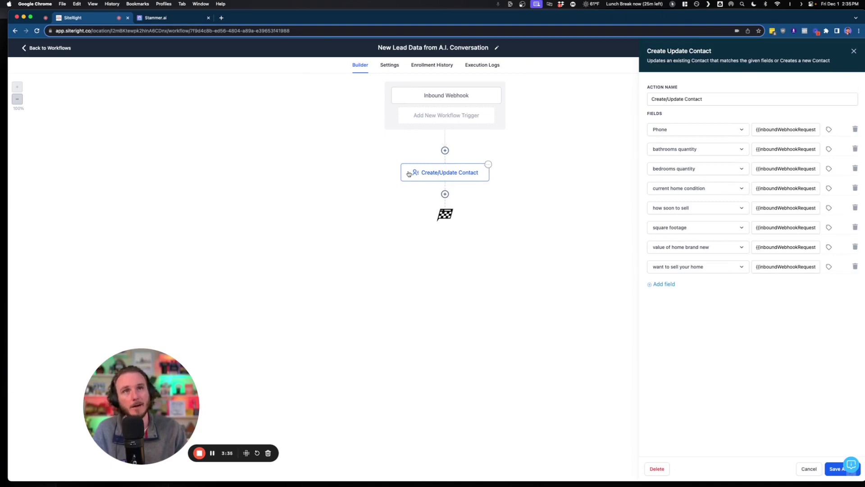
{"action": "left_click", "coordinate": [854, 51]}
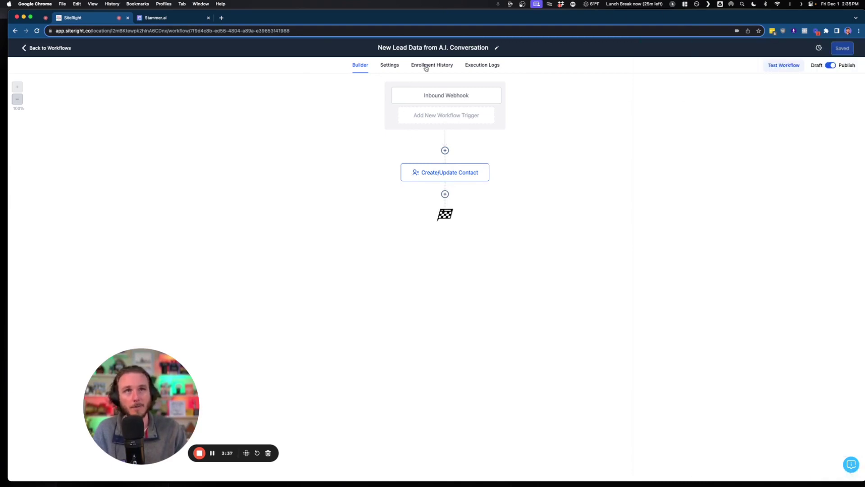
{"action": "left_click", "coordinate": [424, 66]}
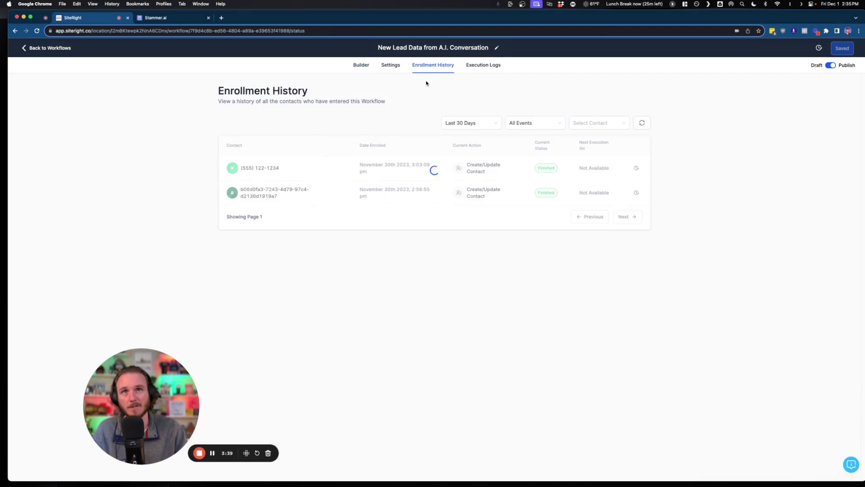
{"action": "left_click_drag", "start_coordinate": [279, 198], "coordinate": [247, 202]}
{"action": "left_click", "coordinate": [247, 202]}
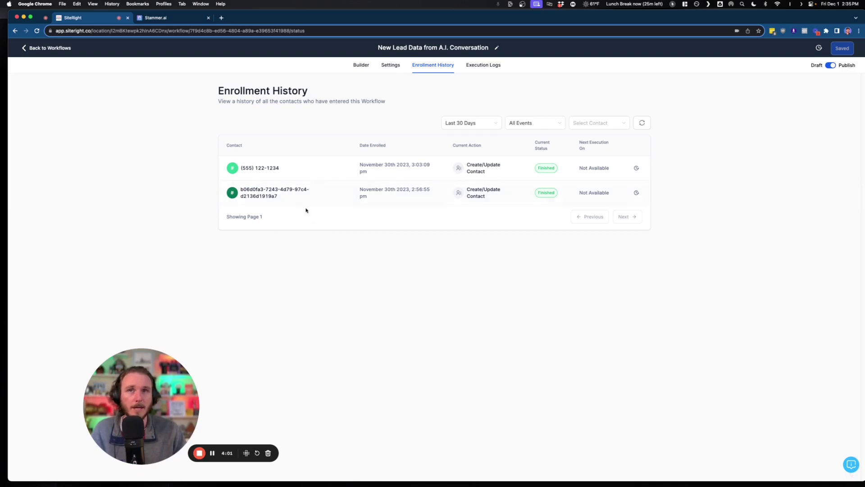
{"action": "left_click", "coordinate": [361, 66]}
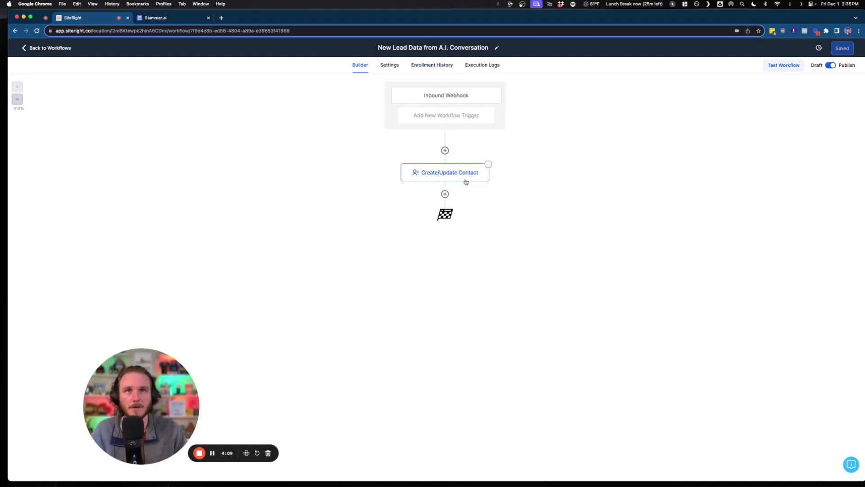
Review the Stammer.ai chatbot's Lead Collection Form Fields, including contact_number, on the Leads tab
{"action": "left_click", "coordinate": [166, 20]}
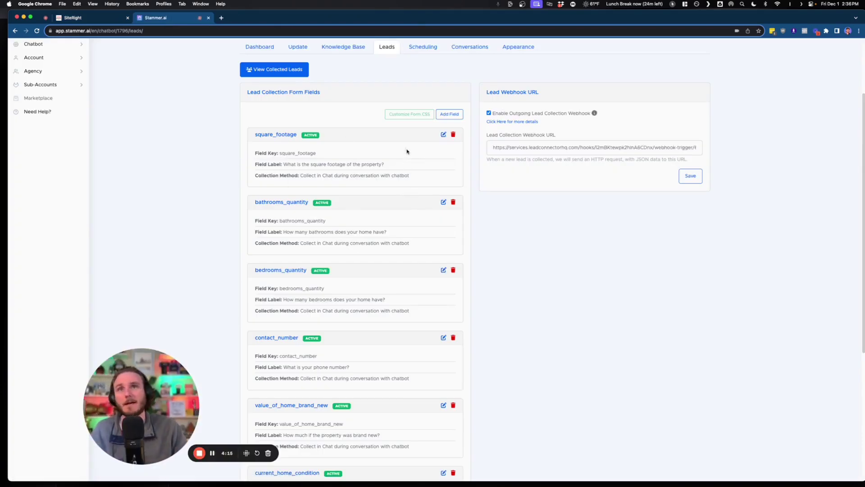
{"action": "scroll", "coordinate": [398, 207], "scroll_direction": "down", "scroll_amount": 3}
{"action": "scroll", "coordinate": [397, 206], "scroll_direction": "down", "scroll_amount": 7}
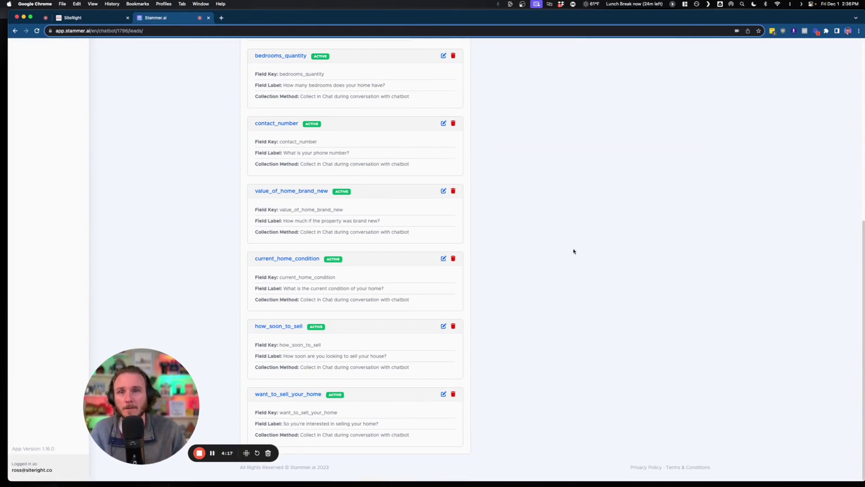
{"action": "scroll", "coordinate": [284, 229], "scroll_direction": "up", "scroll_amount": 6}
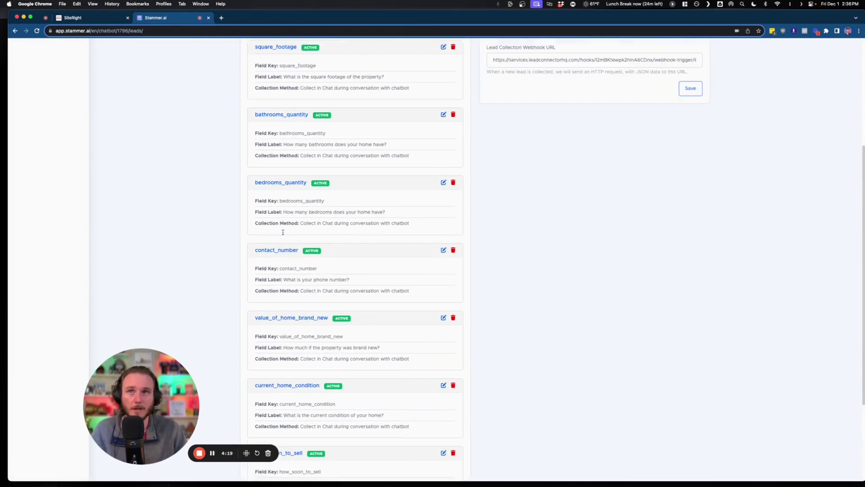
{"action": "left_click_drag", "start_coordinate": [253, 253], "coordinate": [370, 289]}
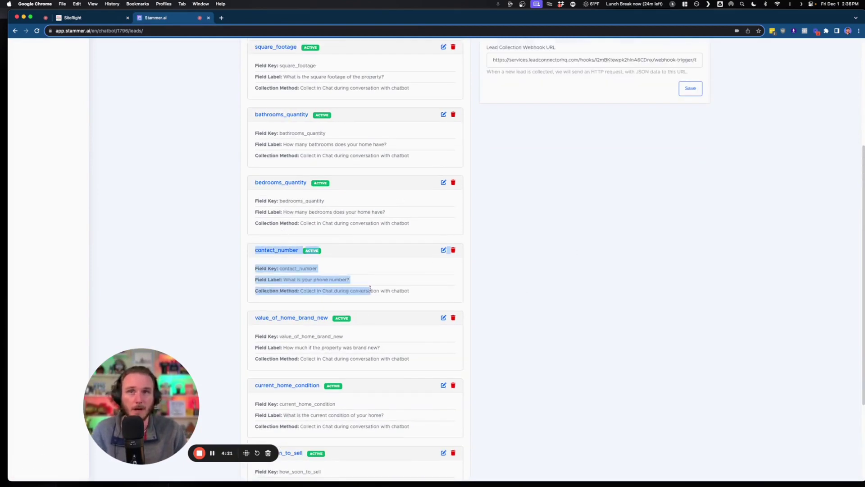
{"action": "left_click", "coordinate": [375, 286]}
{"action": "scroll", "coordinate": [376, 287], "scroll_direction": "up", "scroll_amount": 8}
{"action": "scroll", "coordinate": [376, 287], "scroll_direction": "down", "scroll_amount": 5}
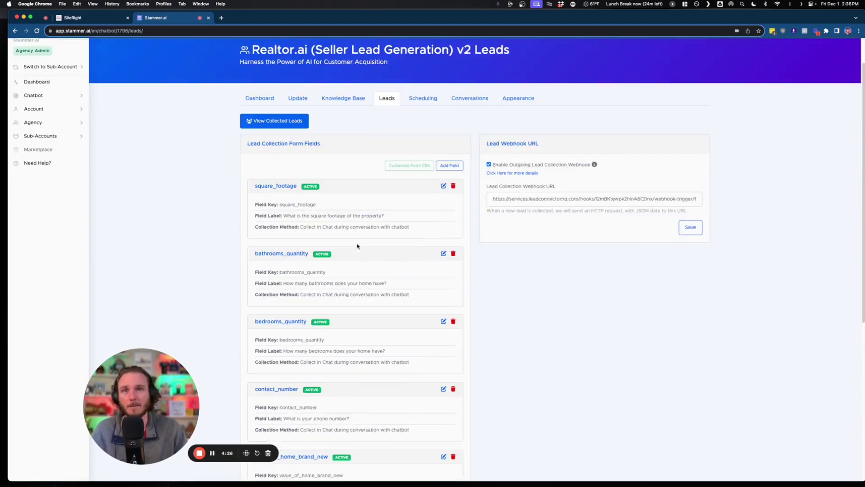
{"action": "scroll", "coordinate": [497, 91], "scroll_direction": "down", "scroll_amount": 1}
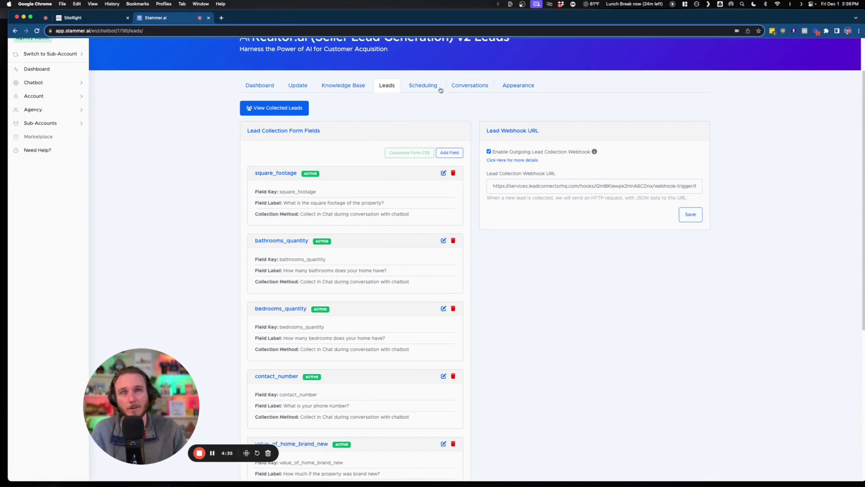
{"action": "left_click", "coordinate": [423, 86]}
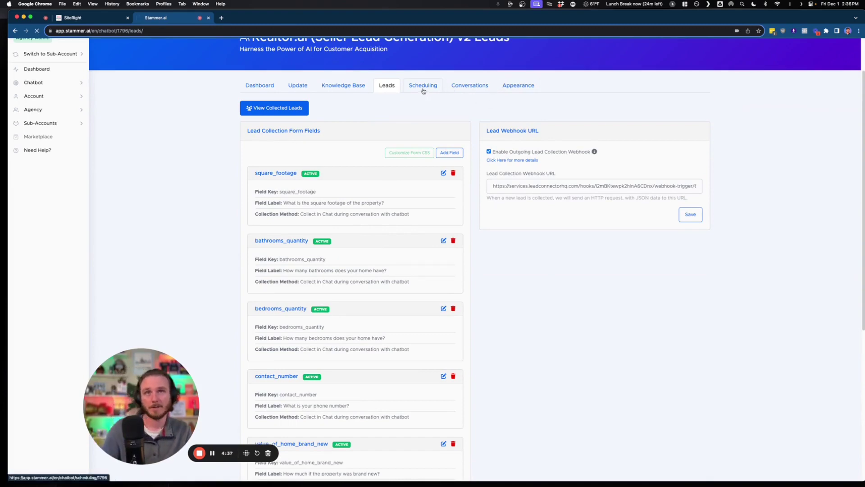
{"action": "scroll", "coordinate": [423, 90], "scroll_direction": "down", "scroll_amount": 2}
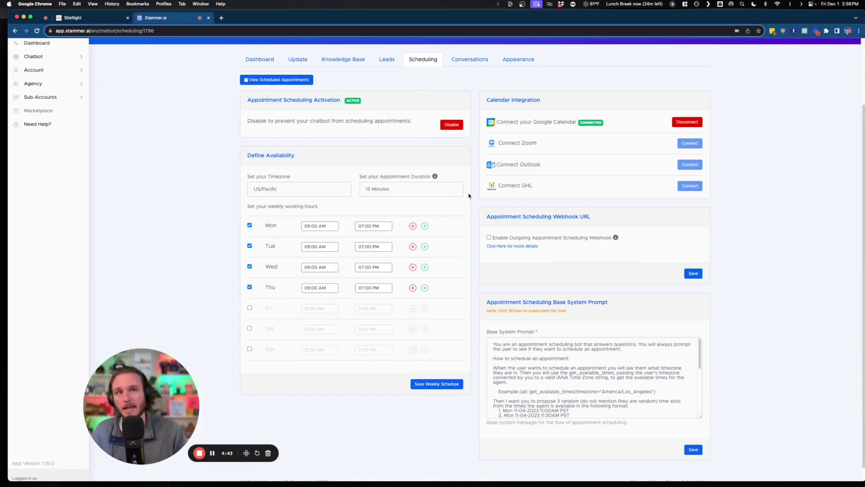
{"action": "scroll", "coordinate": [571, 337], "scroll_direction": "up", "scroll_amount": 2}
{"action": "left_click", "coordinate": [380, 140]}
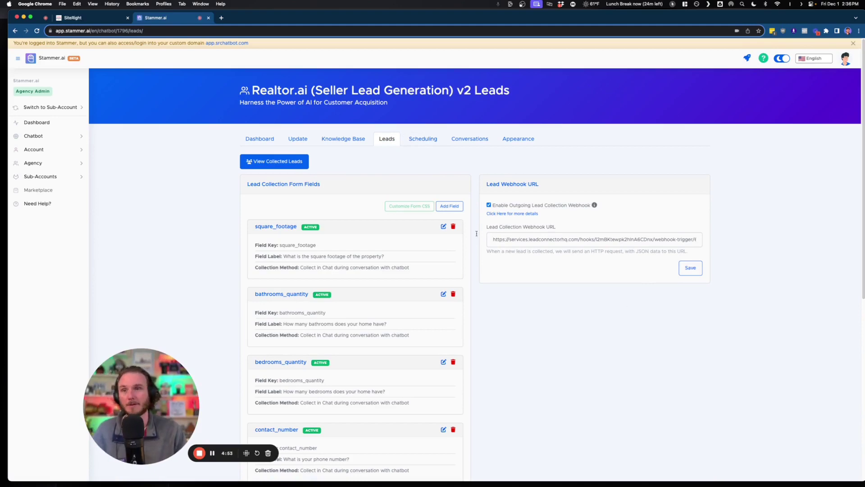
Compare SiteRight's Inbound Webhook trigger URL with the lead webhook URL saved in Stammer.ai
{"action": "scroll", "coordinate": [388, 212], "scroll_direction": "down", "scroll_amount": 5}
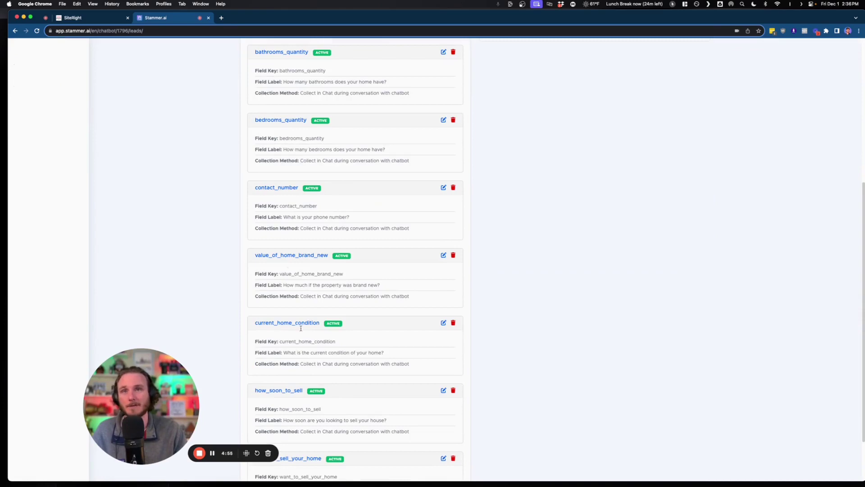
{"action": "scroll", "coordinate": [580, 190], "scroll_direction": "up", "scroll_amount": 5}
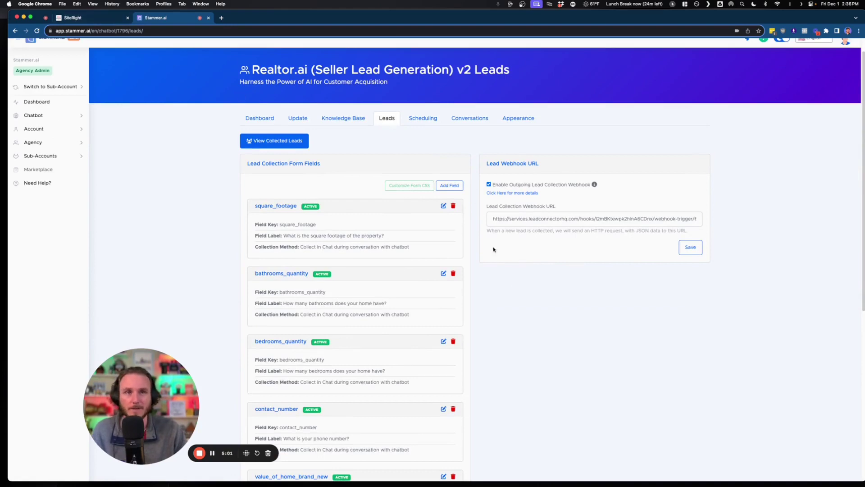
{"action": "left_click", "coordinate": [101, 20]}
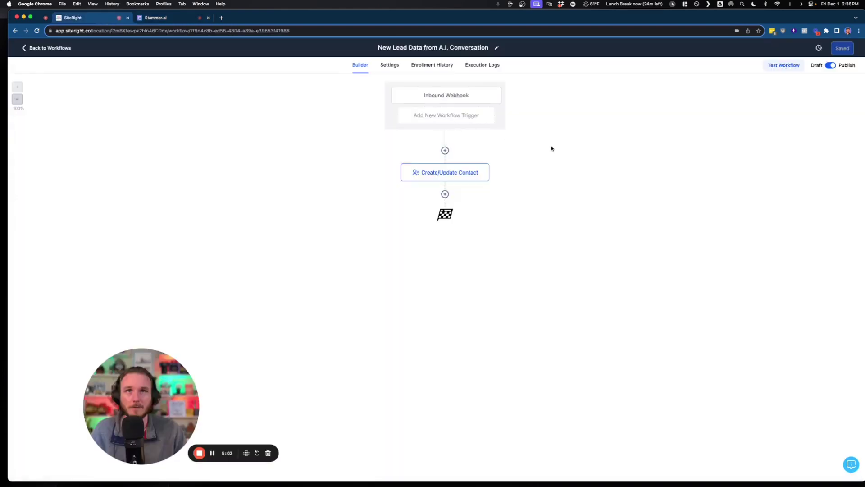
{"action": "left_click", "coordinate": [449, 100]}
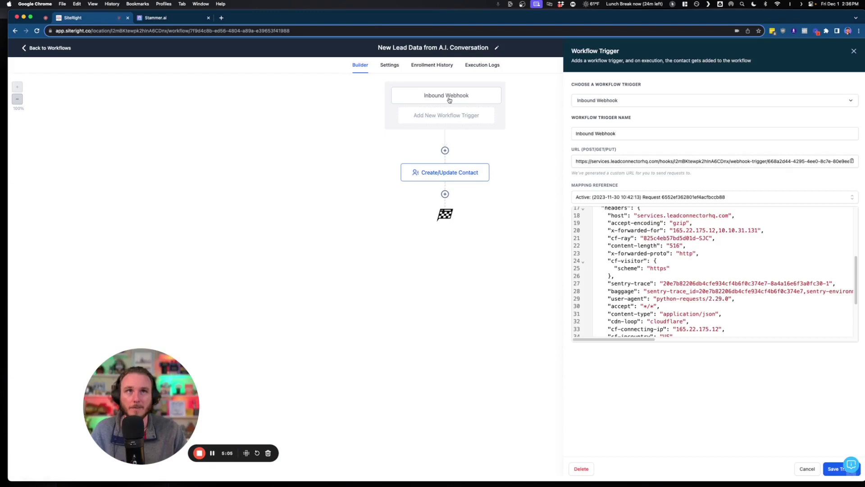
{"action": "left_click", "coordinate": [618, 158]}
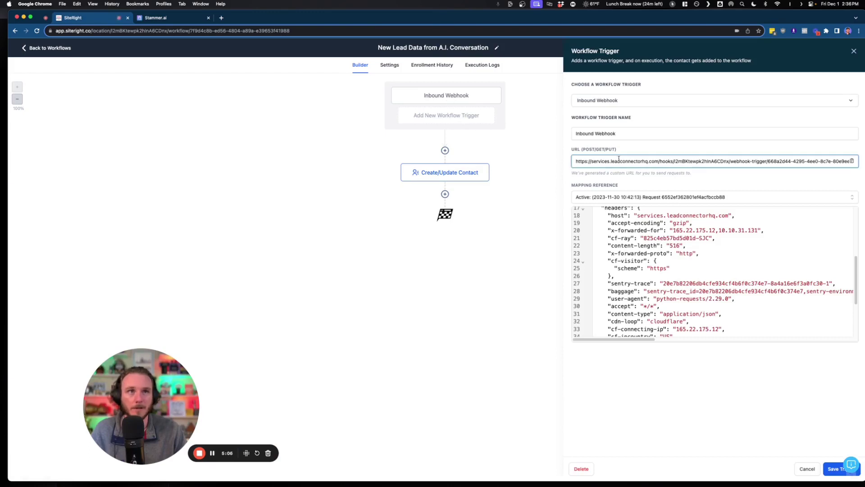
{"action": "left_click", "coordinate": [168, 18]}
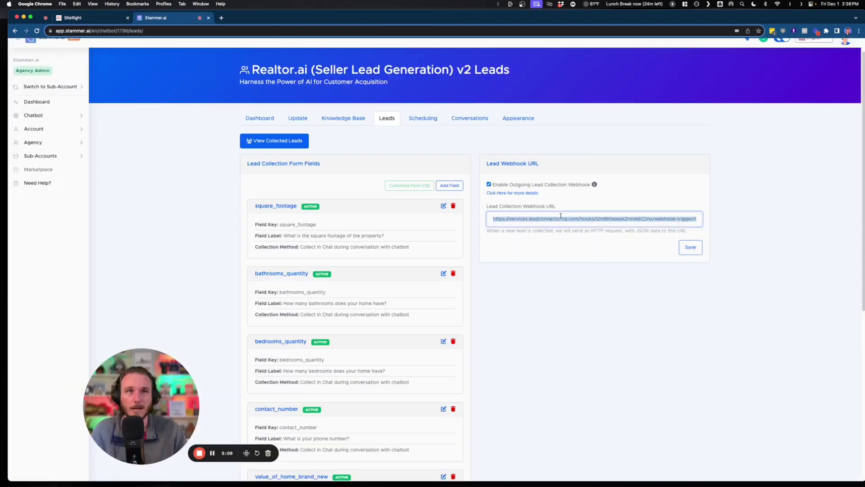
{"action": "left_click", "coordinate": [272, 120]}
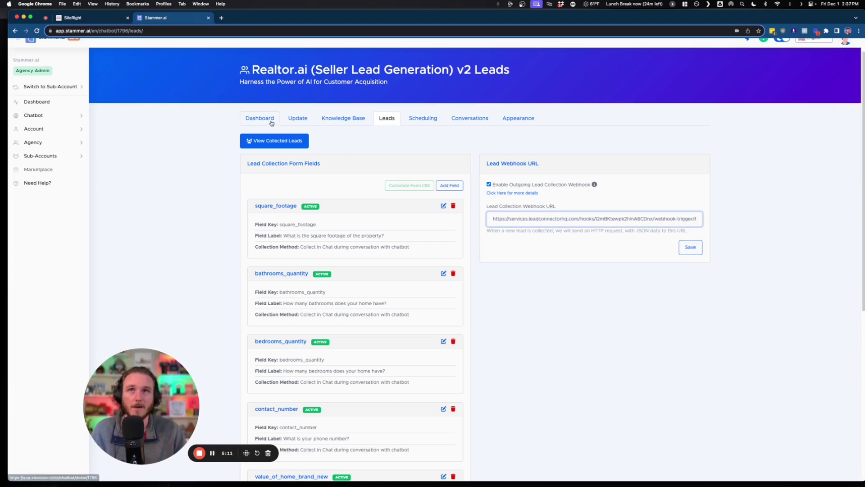
Scroll the Realtor.ai test chat to review answers like 2400 sq ft and the $780,000 offer
{"action": "scroll", "coordinate": [361, 226], "scroll_direction": "up", "scroll_amount": 5}
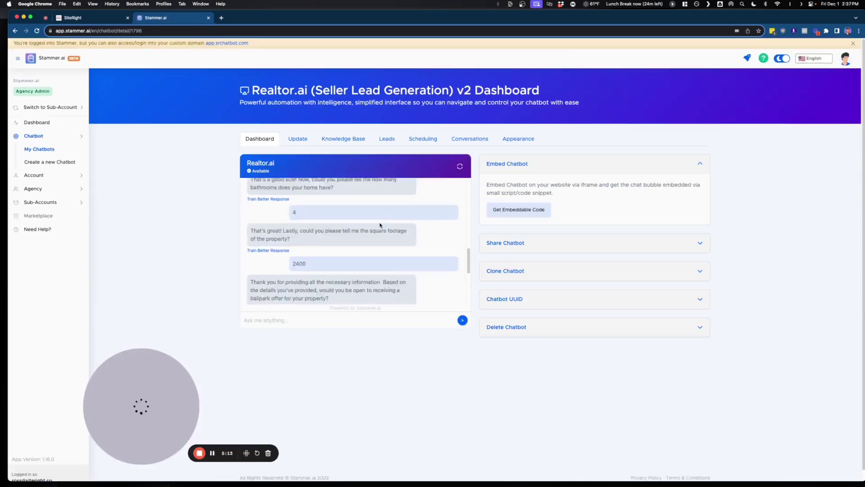
{"action": "scroll", "coordinate": [352, 224], "scroll_direction": "down", "scroll_amount": 5}
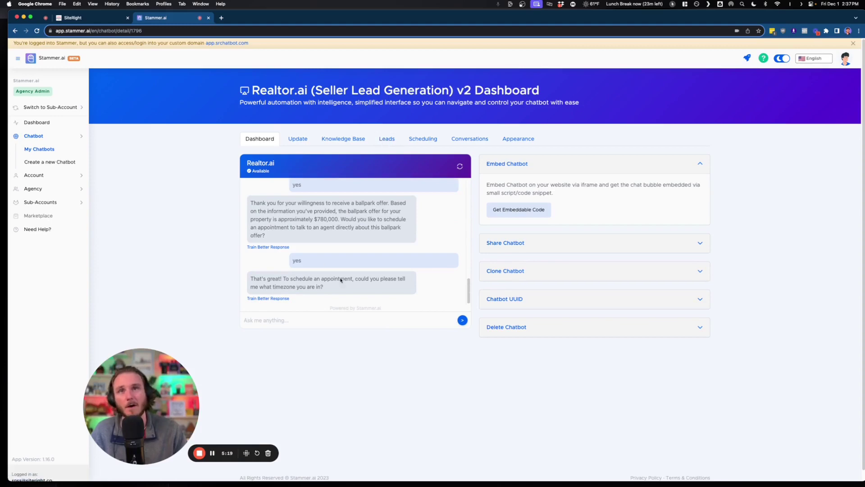
{"action": "scroll", "coordinate": [302, 230], "scroll_direction": "up", "scroll_amount": 3}
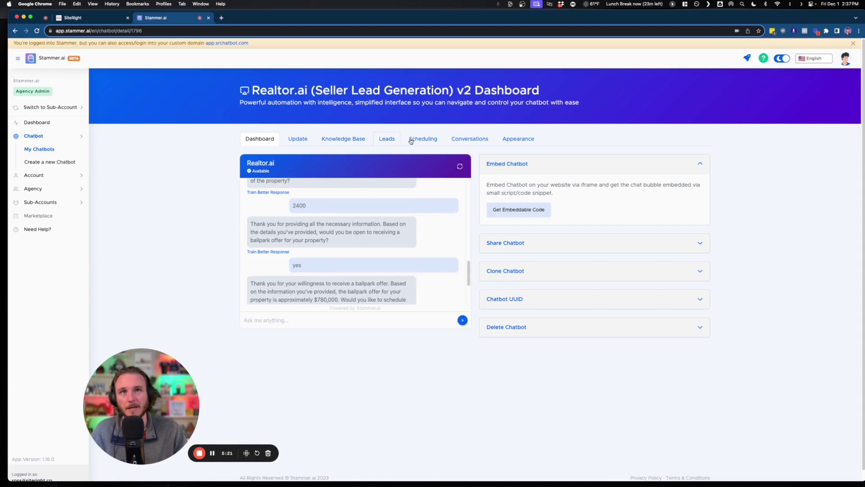
{"action": "left_click", "coordinate": [71, 21]}
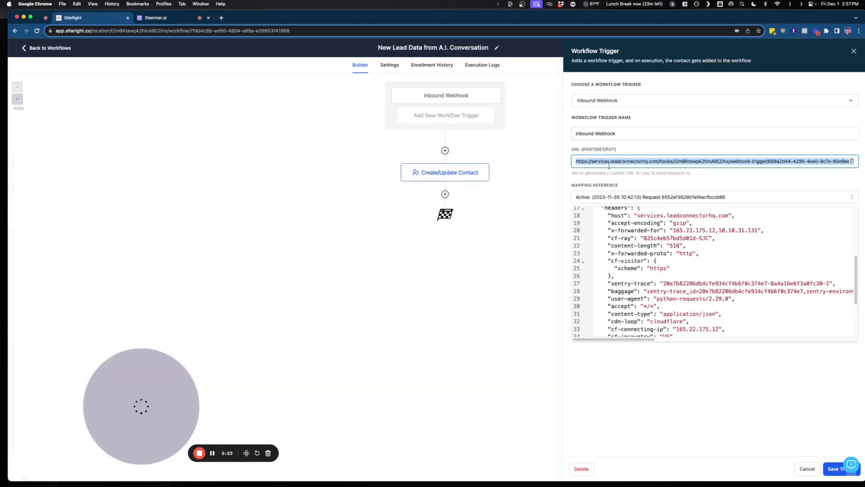
{"action": "left_click", "coordinate": [627, 197]}
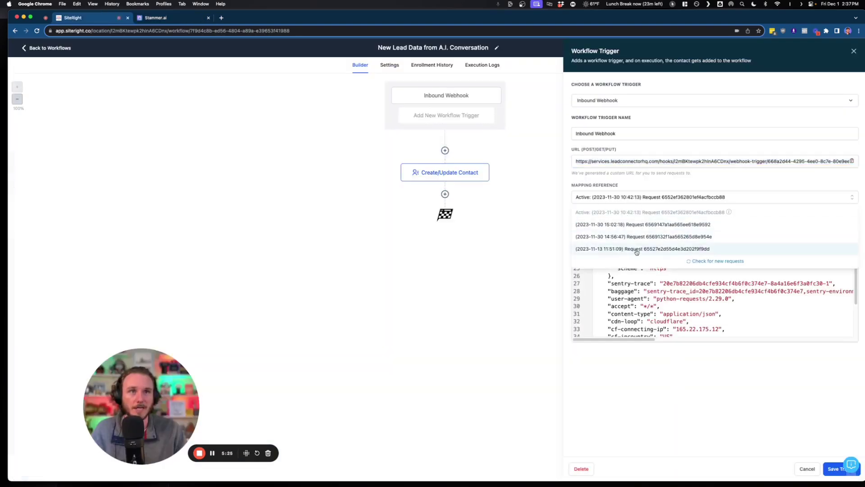
{"action": "left_click", "coordinate": [622, 224]}
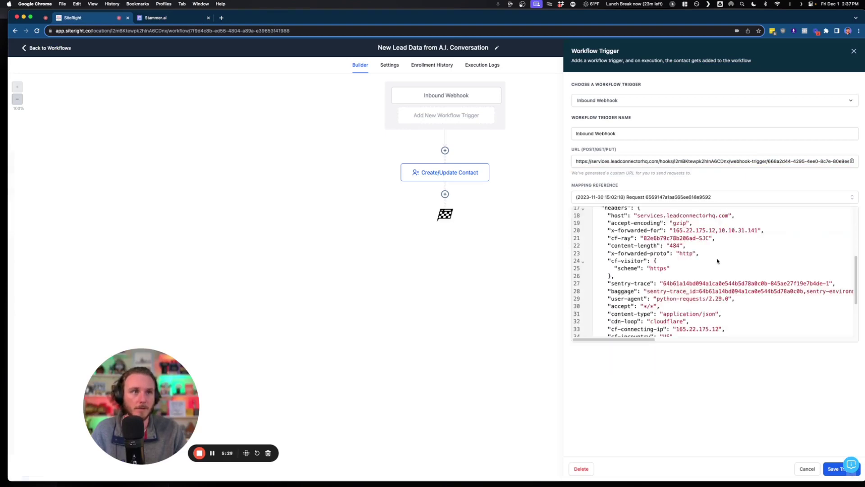
{"action": "scroll", "coordinate": [658, 252], "scroll_direction": "up", "scroll_amount": 5}
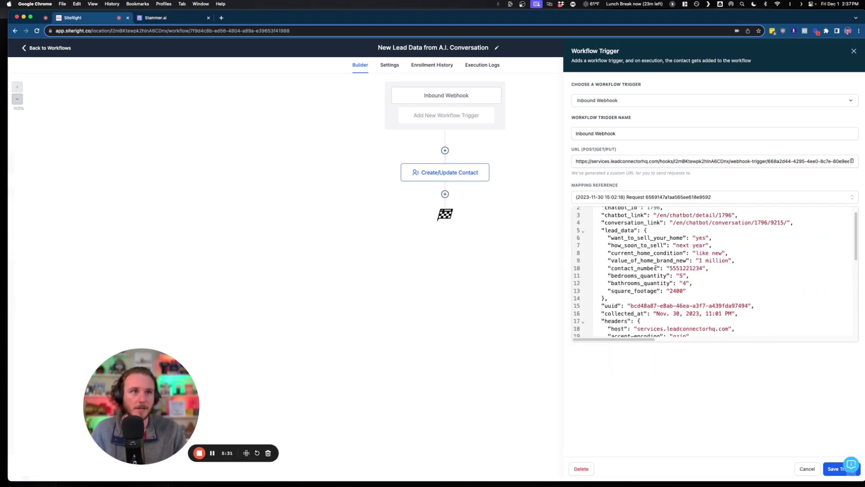
Review the lead_data answers (contact number, next year, home condition, home value) and save the trigger
{"action": "left_click_drag", "start_coordinate": [715, 272], "coordinate": [663, 268]}
{"action": "left_click_drag", "start_coordinate": [611, 245], "coordinate": [725, 249]}
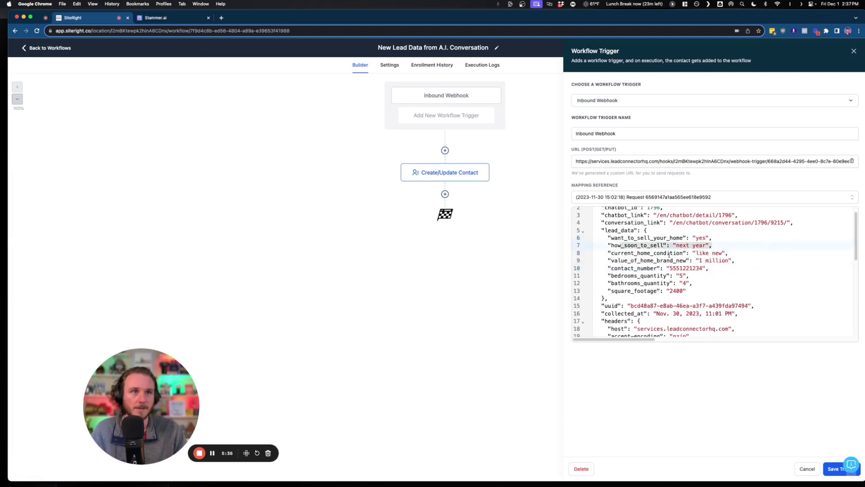
{"action": "left_click_drag", "start_coordinate": [667, 253], "coordinate": [747, 253]}
{"action": "left_click_drag", "start_coordinate": [662, 261], "coordinate": [756, 268]}
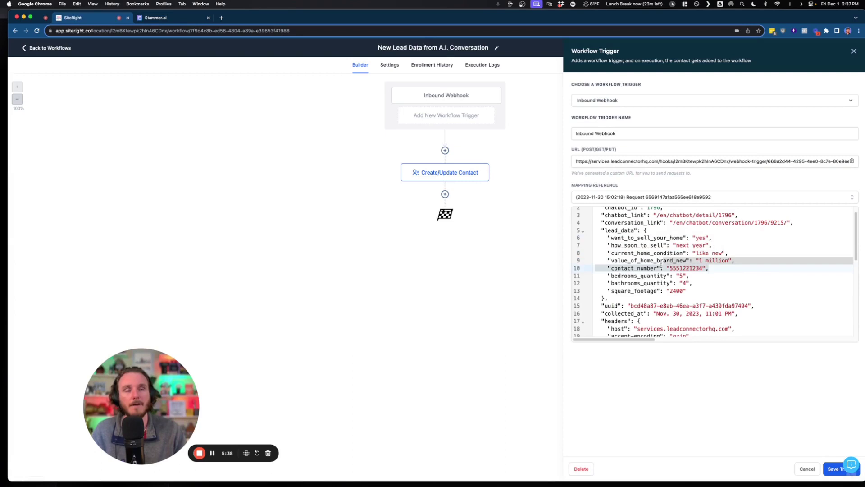
{"action": "left_click_drag", "start_coordinate": [658, 268], "coordinate": [703, 269]}
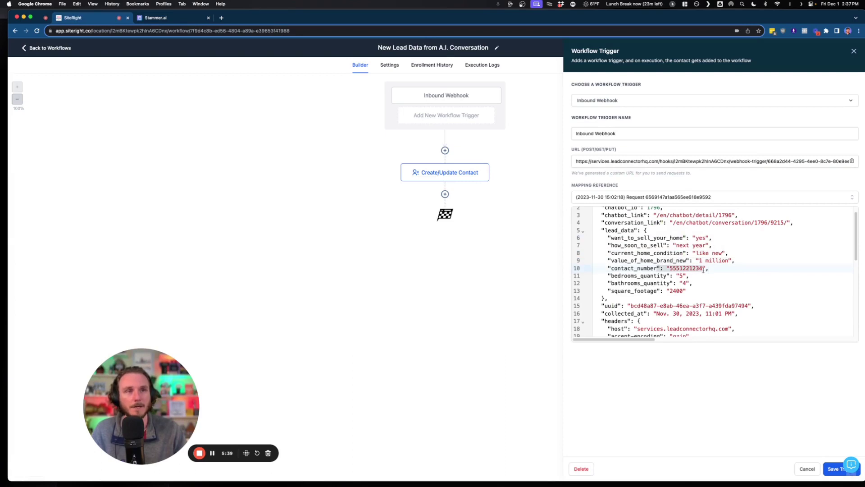
{"action": "left_click", "coordinate": [670, 291]}
{"action": "left_click", "coordinate": [836, 469]}
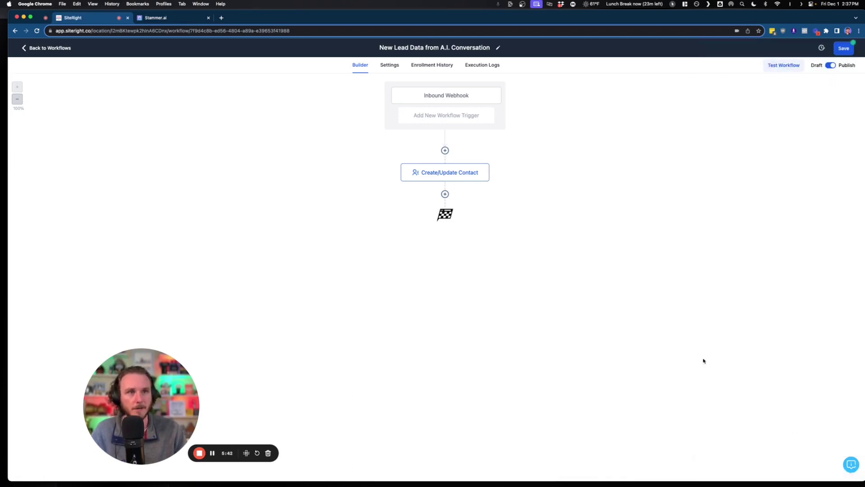
In the Create/Update Contact action, add a new field row and browse the available custom fields
{"action": "left_click", "coordinate": [445, 176]}
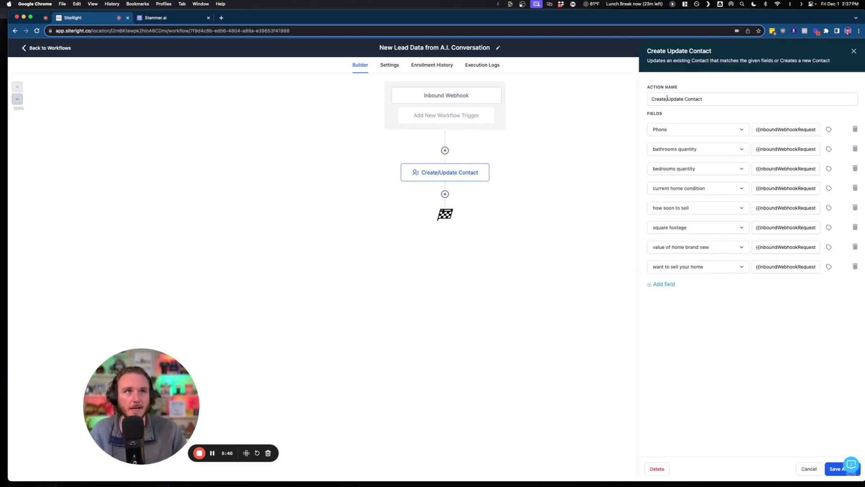
{"action": "left_click", "coordinate": [669, 285]}
{"action": "left_click", "coordinate": [667, 289]}
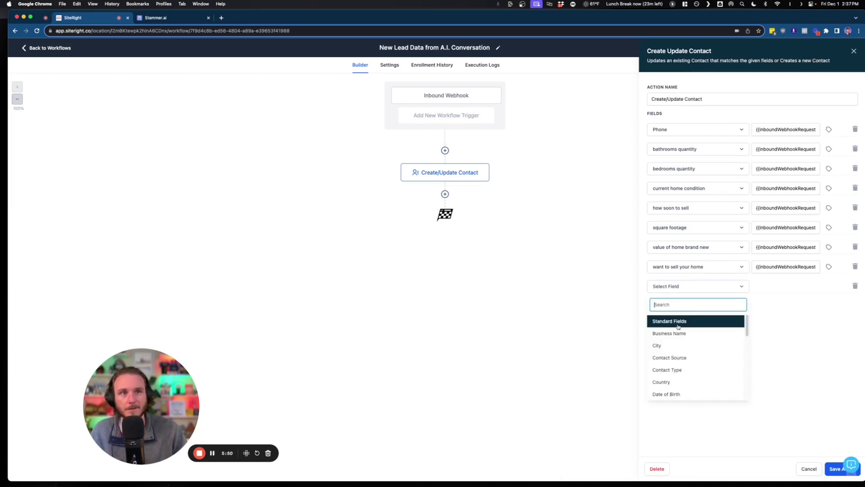
{"action": "scroll", "coordinate": [677, 326], "scroll_direction": "down", "scroll_amount": 5}
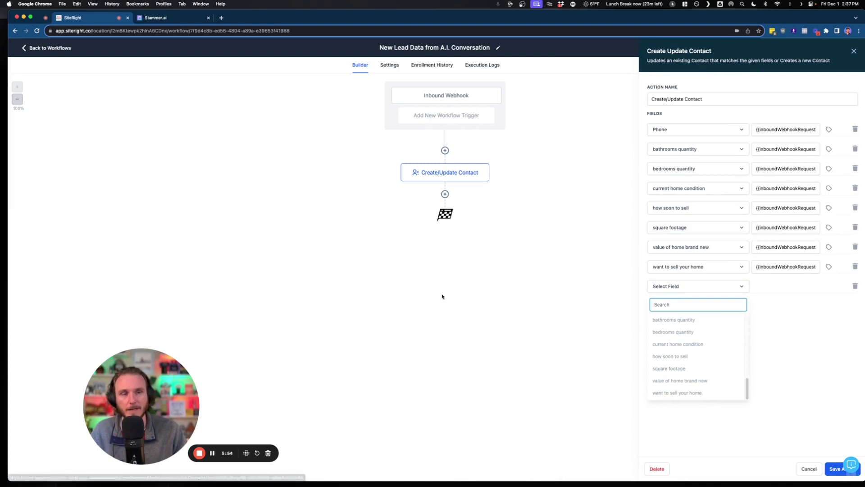
{"action": "scroll", "coordinate": [681, 364], "scroll_direction": "up", "scroll_amount": 2}
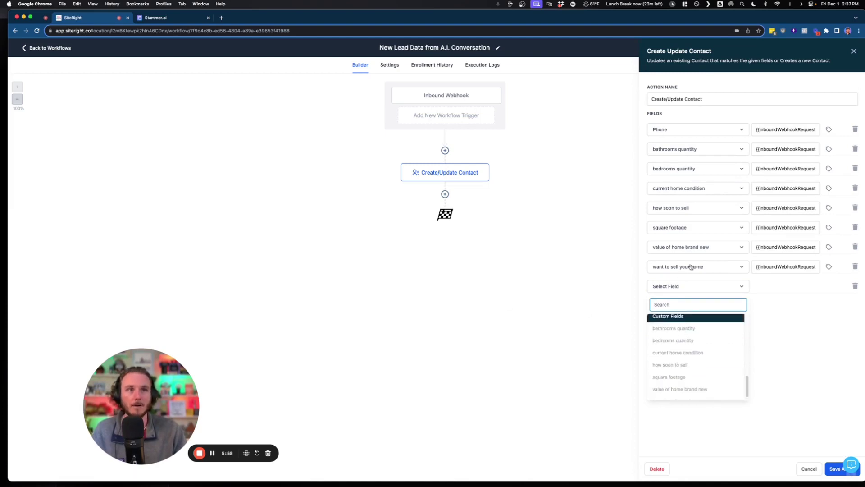
Clear the Phone mapping's value and list the Inbound Webhook Trigger's Lead_data fields
{"action": "left_click", "coordinate": [769, 336]}
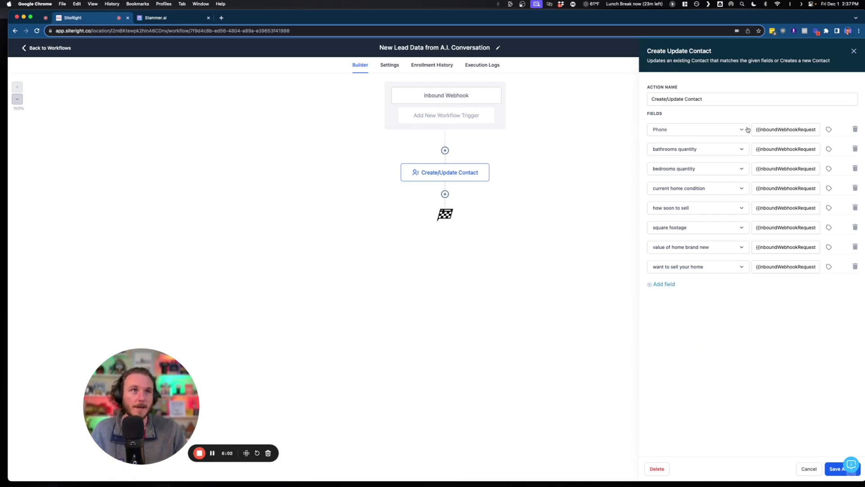
{"action": "left_click", "coordinate": [747, 105]}
{"action": "triple_click", "coordinate": [791, 129]}
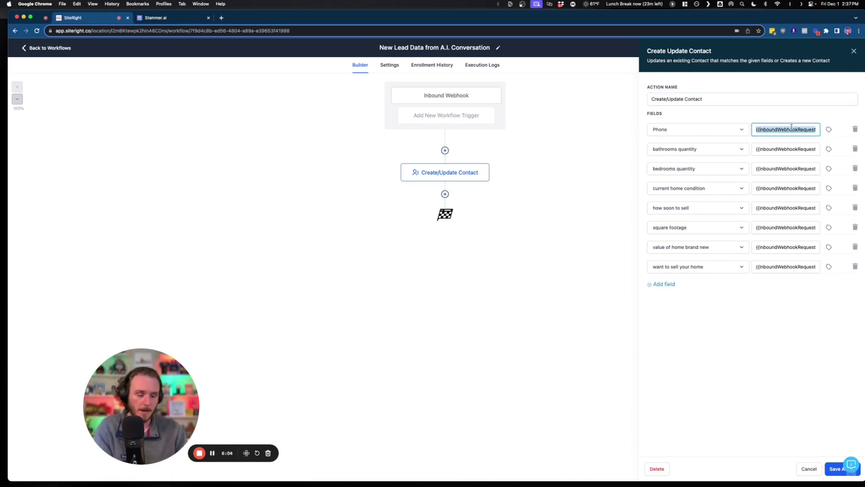
{"action": "key", "text": "BackSpace"}
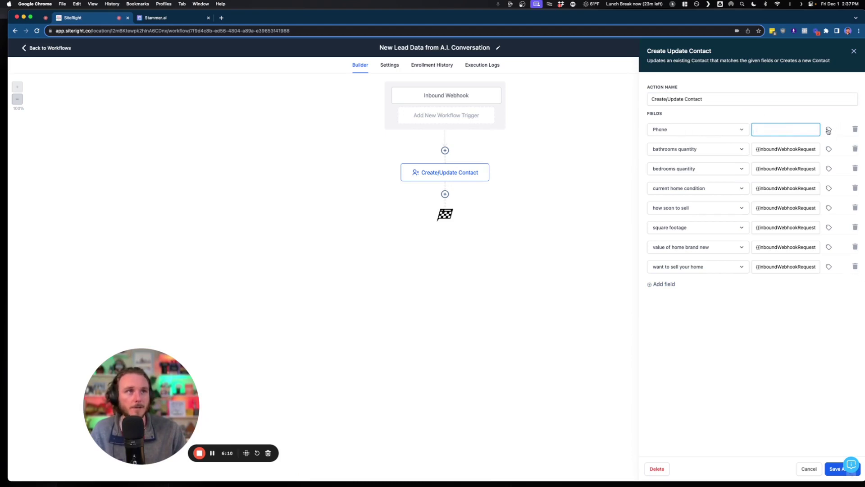
{"action": "left_click", "coordinate": [829, 130]}
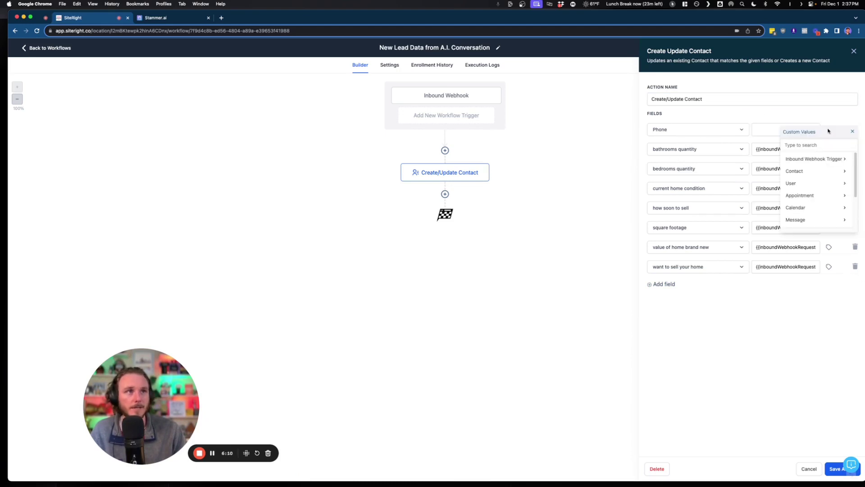
{"action": "left_click", "coordinate": [827, 162]}
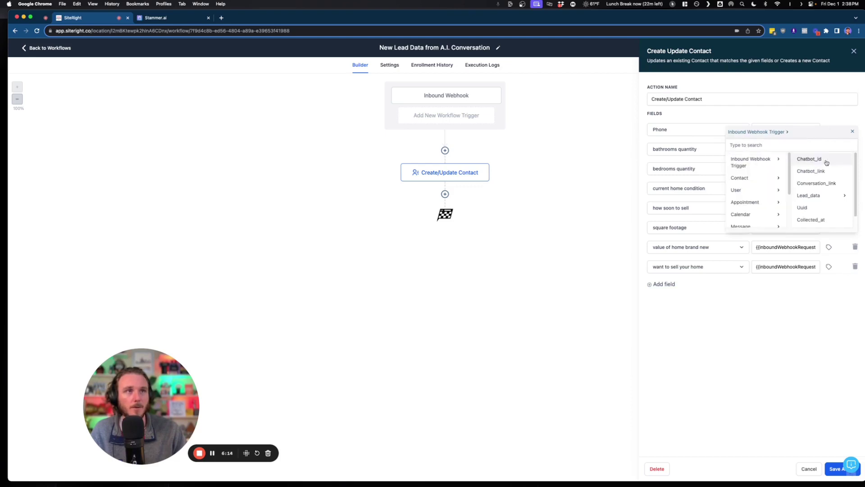
{"action": "left_click", "coordinate": [818, 192]}
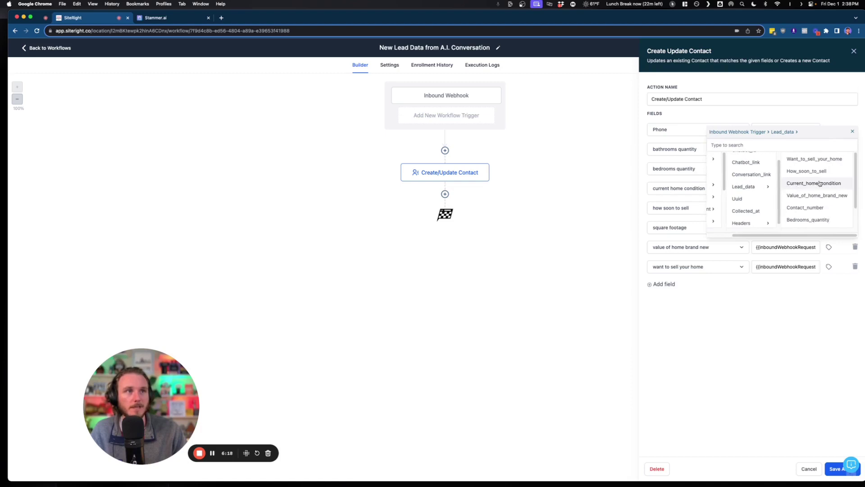
{"action": "scroll", "coordinate": [824, 164], "scroll_direction": "down", "scroll_amount": 1}
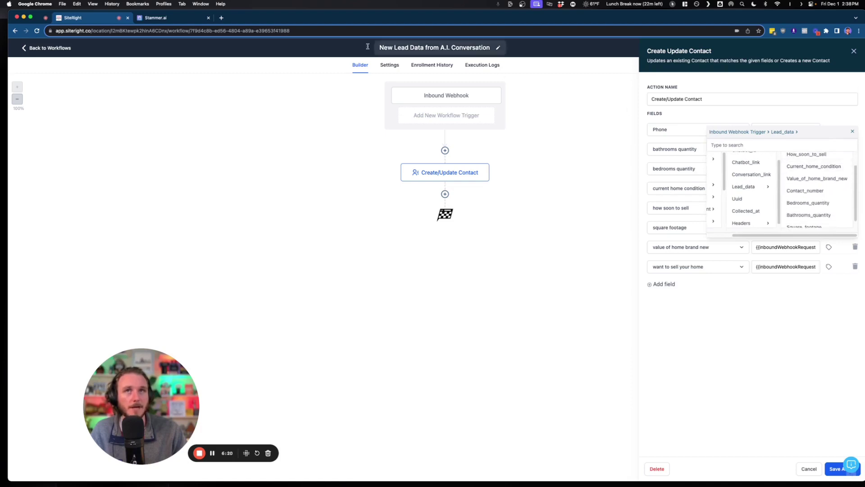
{"action": "scroll", "coordinate": [814, 171], "scroll_direction": "up", "scroll_amount": 1}
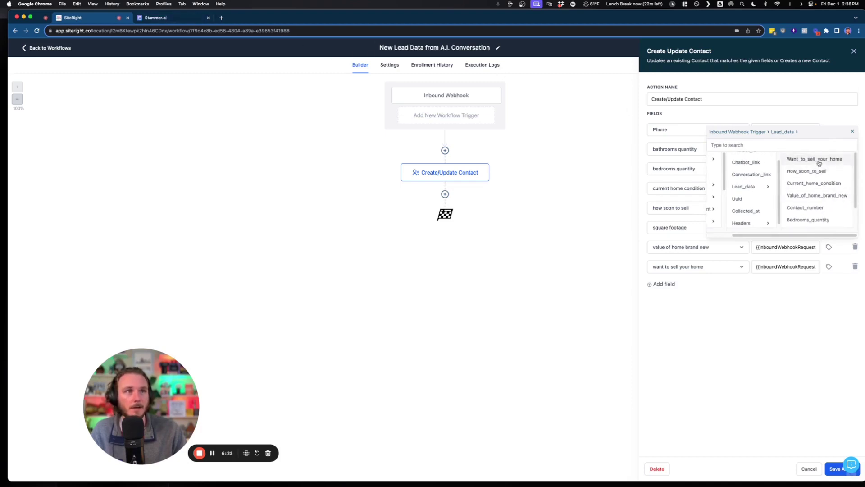
{"action": "scroll", "coordinate": [814, 171], "scroll_direction": "down", "scroll_amount": 2}
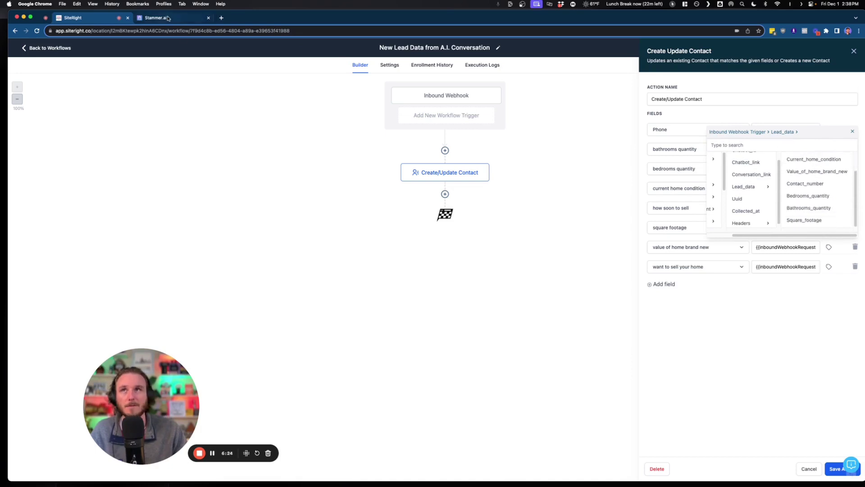
Check the square_footage field key in Stammer.ai's Leads tab, then return to SiteRight
{"action": "left_click", "coordinate": [168, 18]}
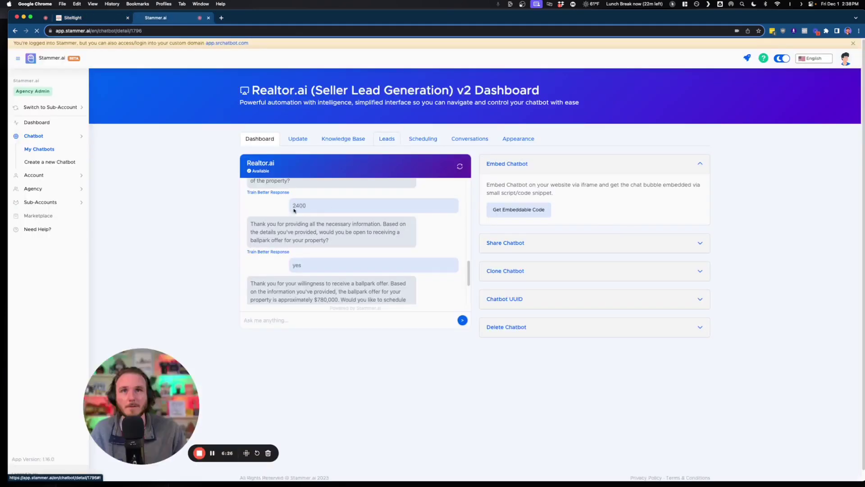
{"action": "scroll", "coordinate": [290, 207], "scroll_direction": "down", "scroll_amount": 1}
{"action": "double_click", "coordinate": [276, 201]}
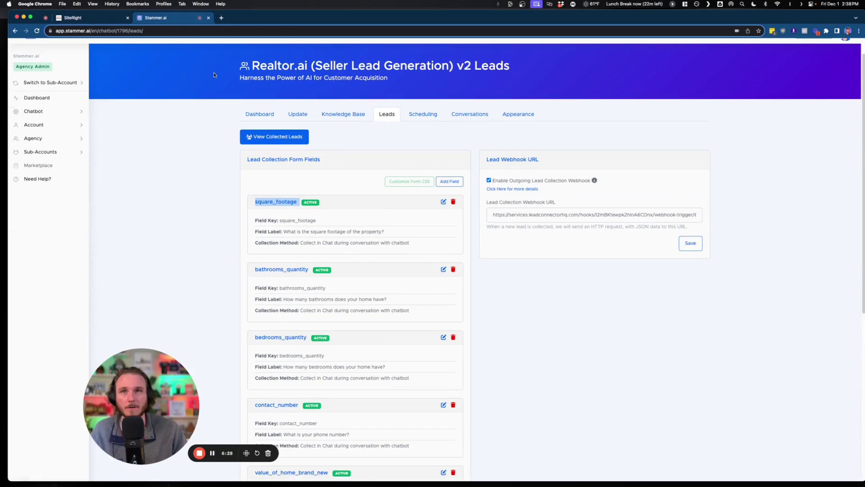
{"action": "left_click", "coordinate": [99, 18]}
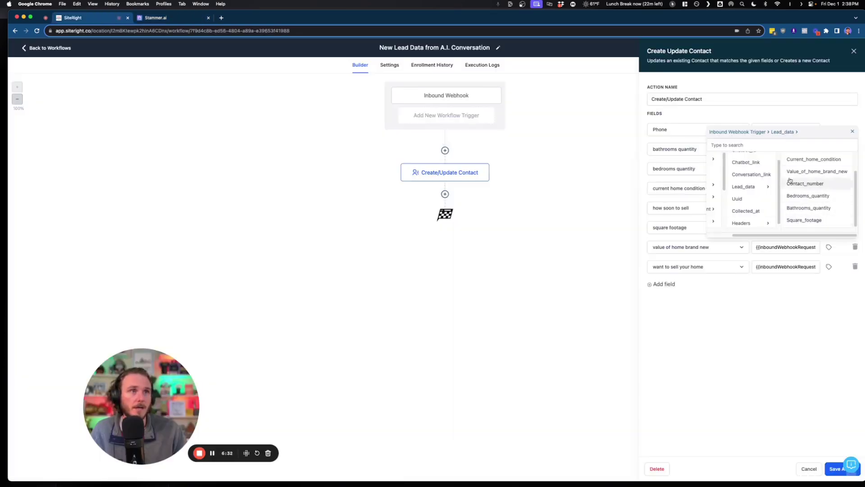
Map Phone to lead_data.contact_number, save the action, and leave for the workflows list
{"action": "scroll", "coordinate": [810, 212], "scroll_direction": "up", "scroll_amount": 2}
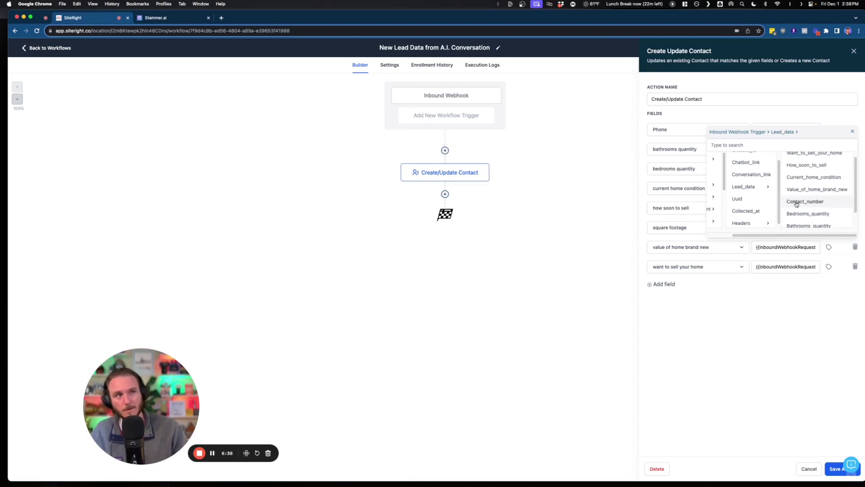
{"action": "left_click", "coordinate": [797, 203]}
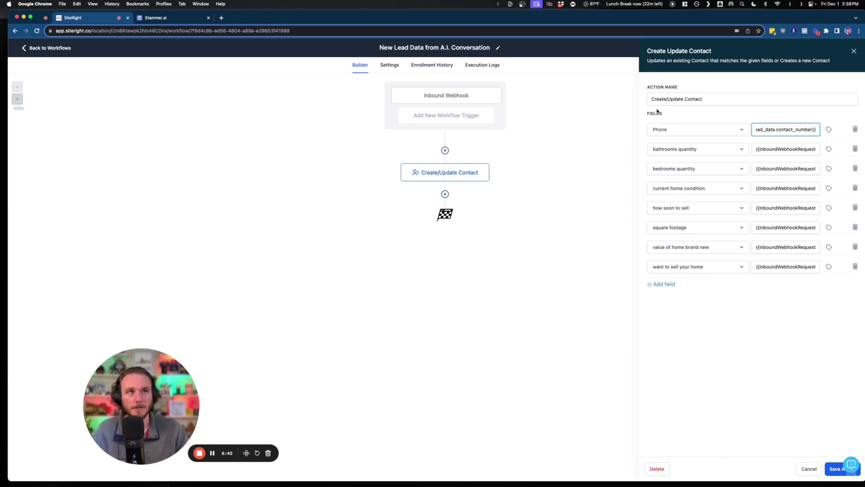
{"action": "left_click", "coordinate": [830, 475]}
{"action": "left_click", "coordinate": [43, 49]}
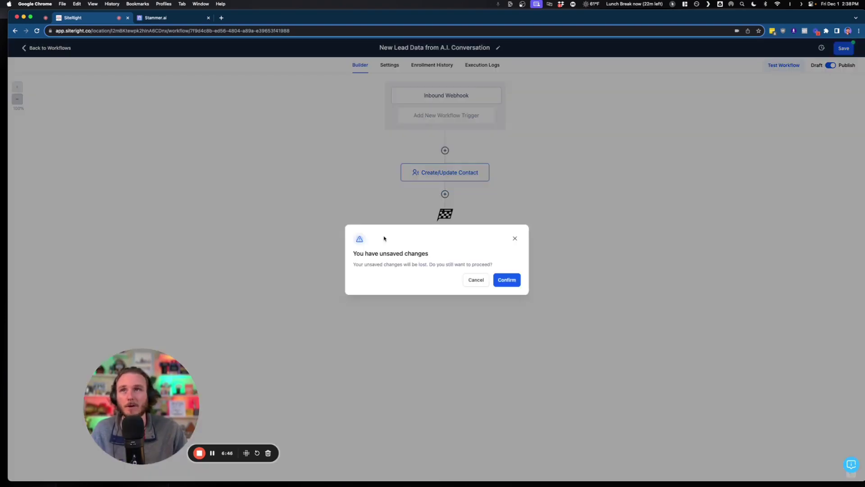
Discard unsaved workflow changes and open the example contact's record from Contacts
{"action": "left_click", "coordinate": [507, 280]}
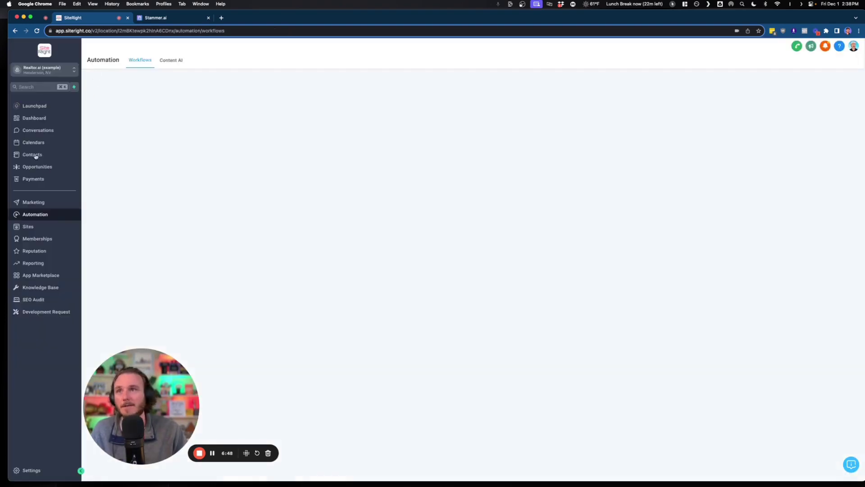
{"action": "left_click", "coordinate": [70, 157]}
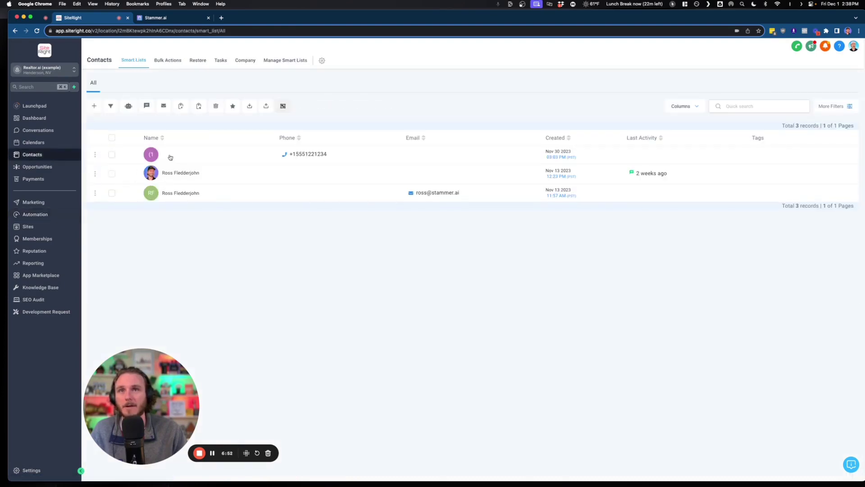
{"action": "left_click", "coordinate": [170, 158]}
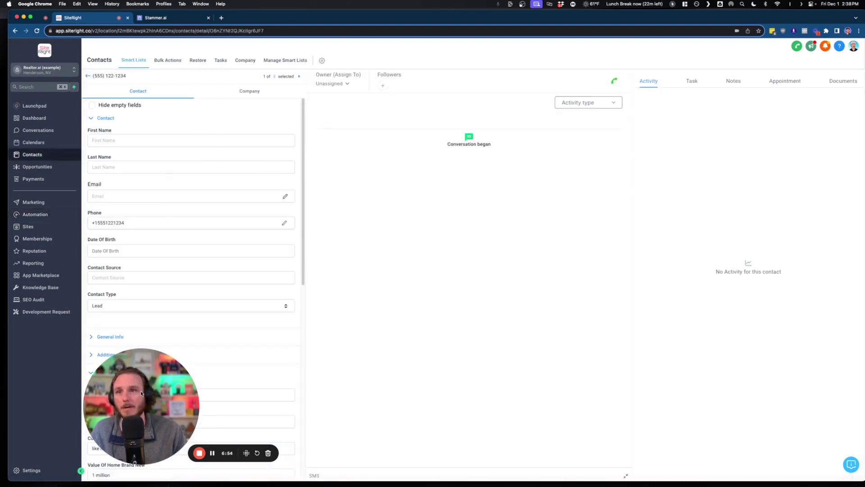
{"action": "scroll", "coordinate": [135, 225], "scroll_direction": "down", "scroll_amount": 3}
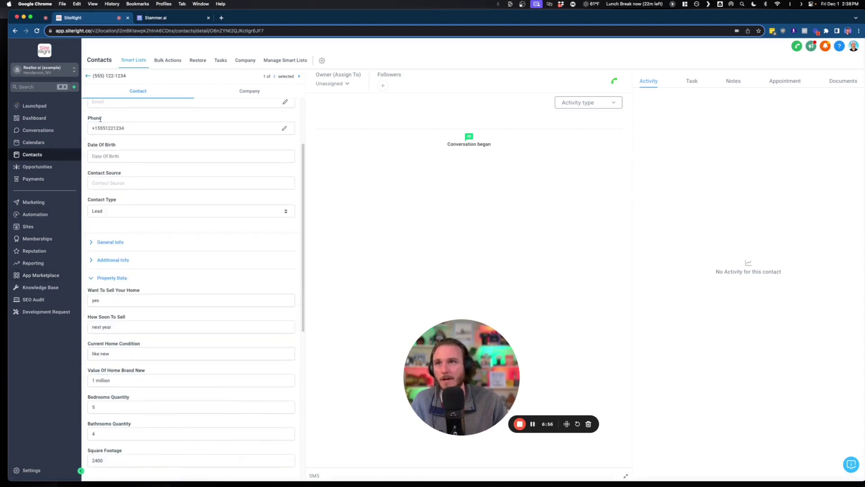
{"action": "scroll", "coordinate": [127, 180], "scroll_direction": "up", "scroll_amount": 1}
Inspect the contact's phone and Property Data answers: yes, next year, like new, 1 million
{"action": "left_click", "coordinate": [129, 155]}
{"action": "triple_click", "coordinate": [130, 156]}
{"action": "left_click", "coordinate": [120, 139]}
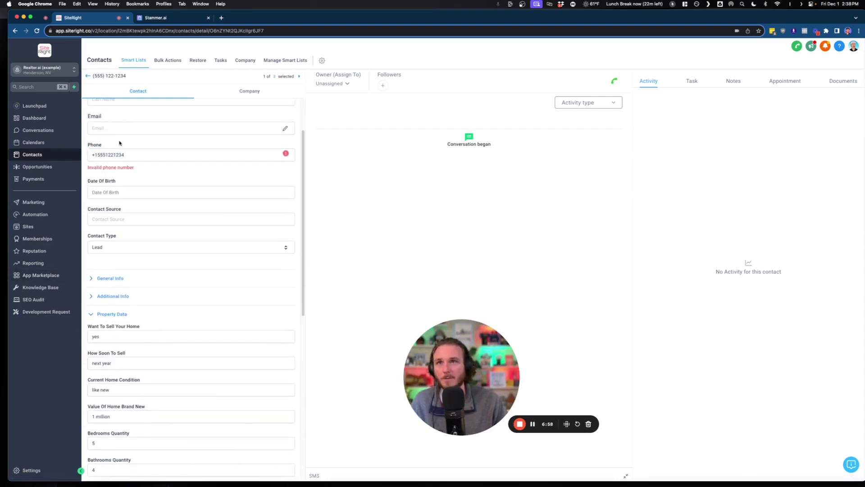
{"action": "scroll", "coordinate": [94, 185], "scroll_direction": "down", "scroll_amount": 3}
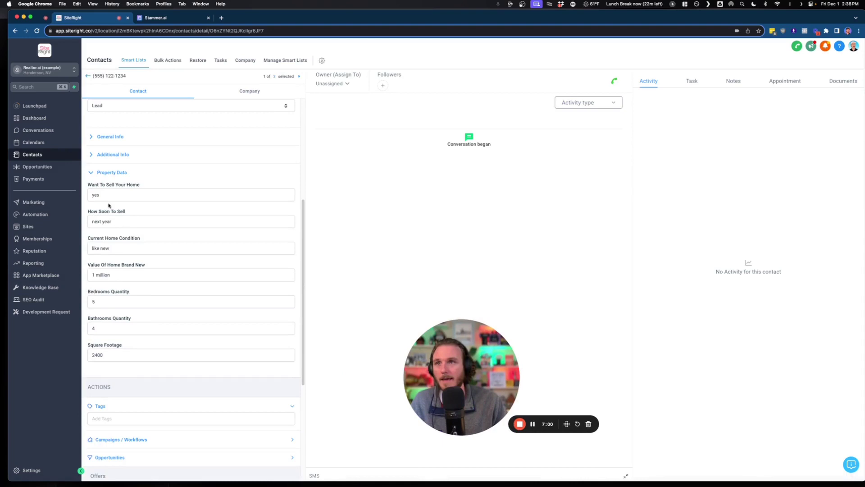
{"action": "left_click", "coordinate": [109, 198]}
{"action": "key", "text": "Tab"}
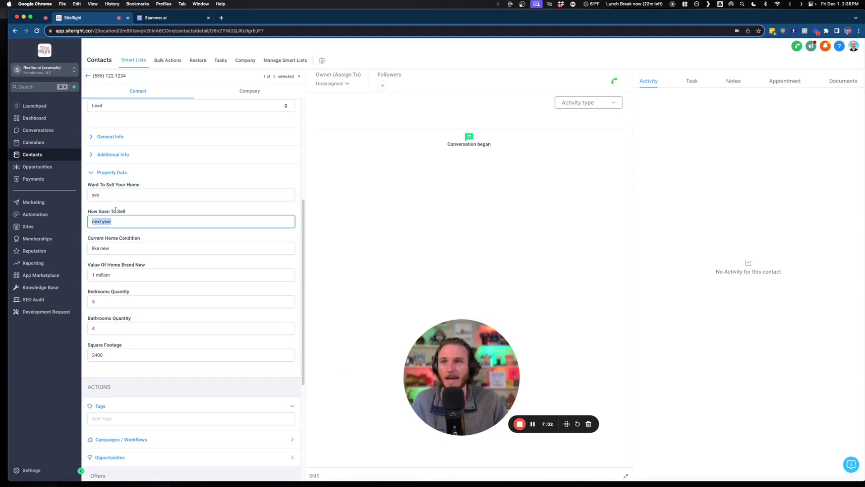
{"action": "triple_click", "coordinate": [115, 247]}
{"action": "left_click", "coordinate": [116, 275]}
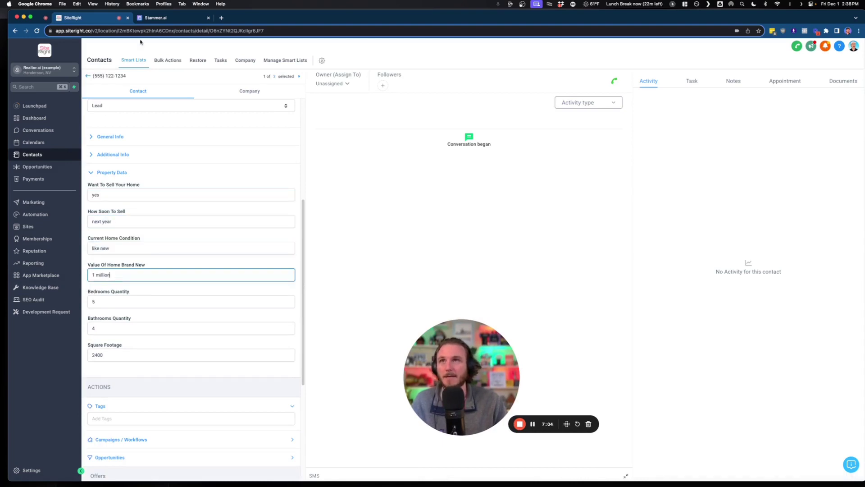
{"action": "left_click", "coordinate": [147, 21]}
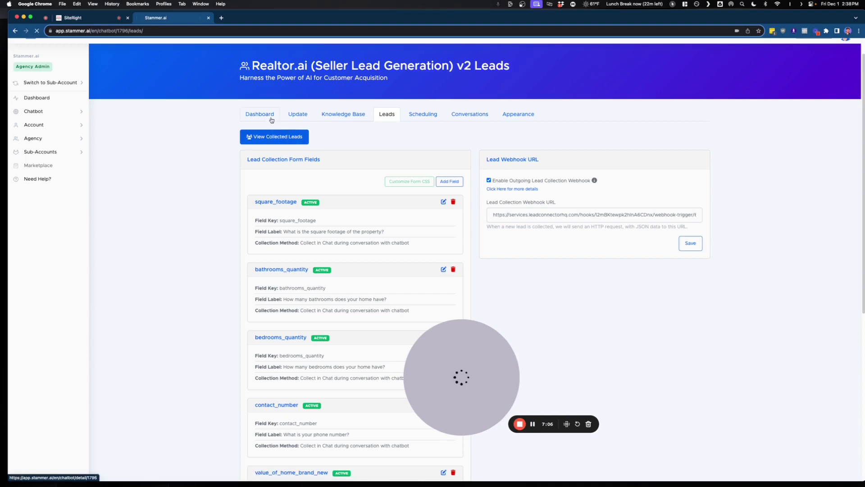
{"action": "left_click", "coordinate": [271, 118]}
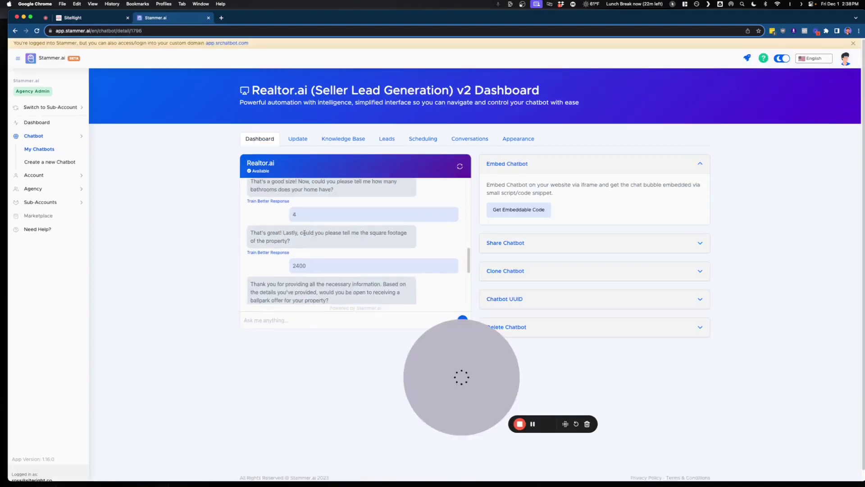
{"action": "scroll", "coordinate": [304, 232], "scroll_direction": "up", "scroll_amount": 5}
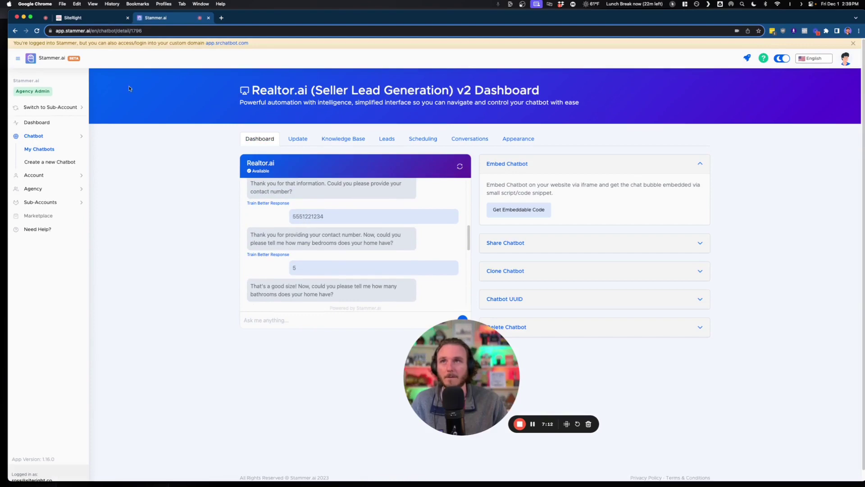
{"action": "left_click", "coordinate": [102, 18]}
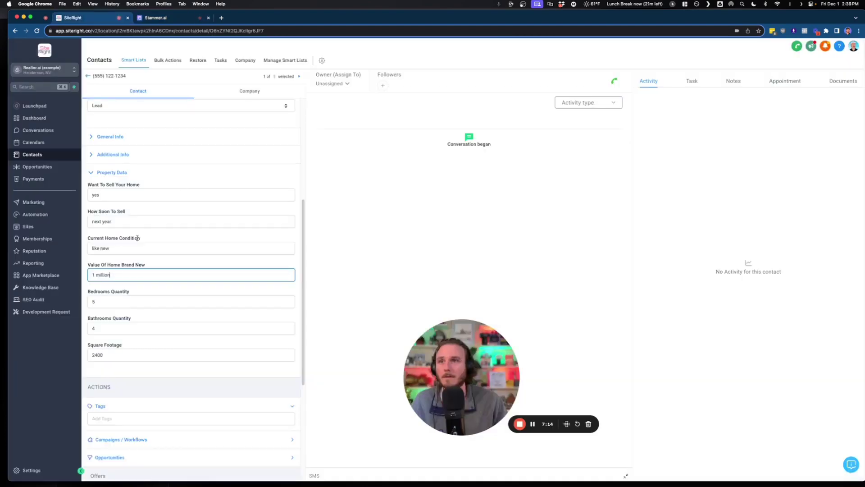
{"action": "scroll", "coordinate": [135, 236], "scroll_direction": "up", "scroll_amount": 5}
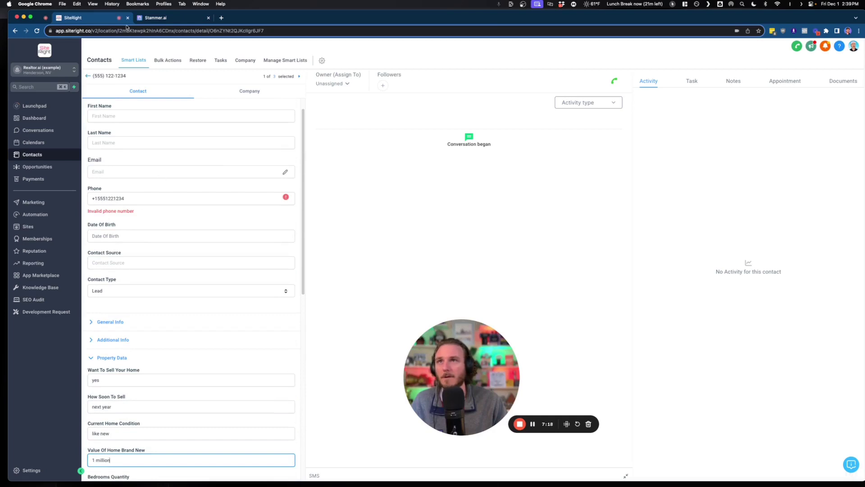
{"action": "scroll", "coordinate": [120, 251], "scroll_direction": "down", "scroll_amount": 5}
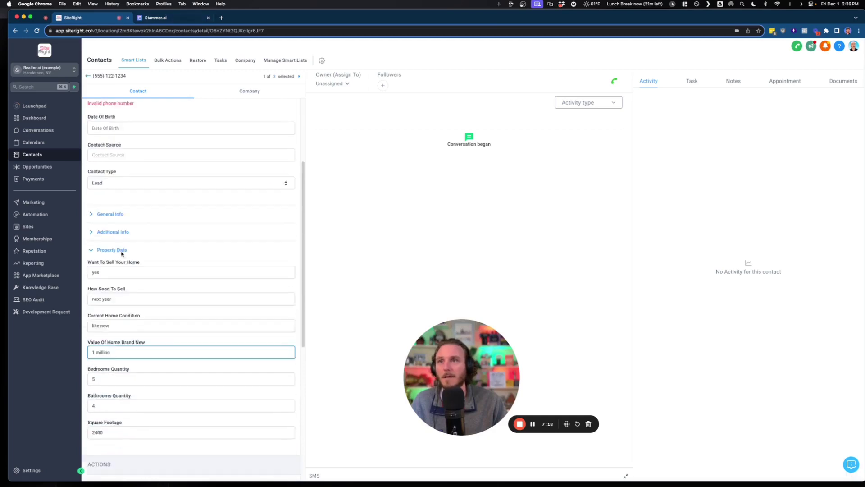
{"action": "left_click", "coordinate": [181, 18]}
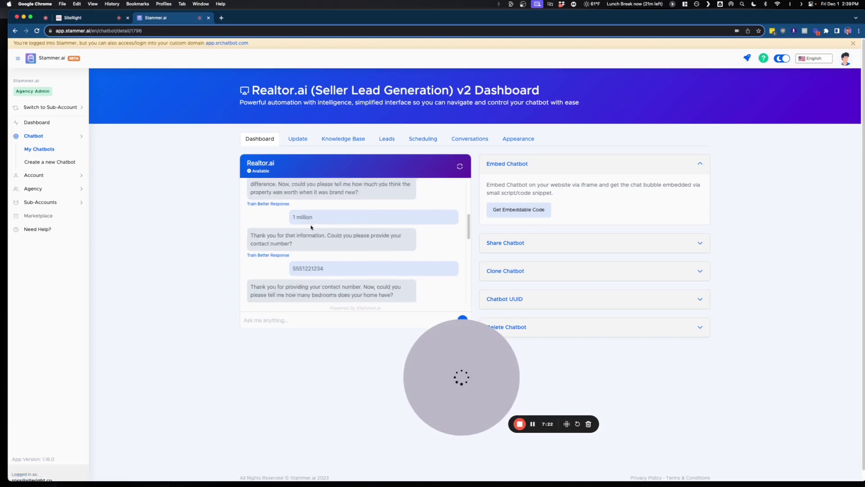
{"action": "scroll", "coordinate": [308, 225], "scroll_direction": "up", "scroll_amount": 2}
{"action": "scroll", "coordinate": [304, 212], "scroll_direction": "down", "scroll_amount": 3}
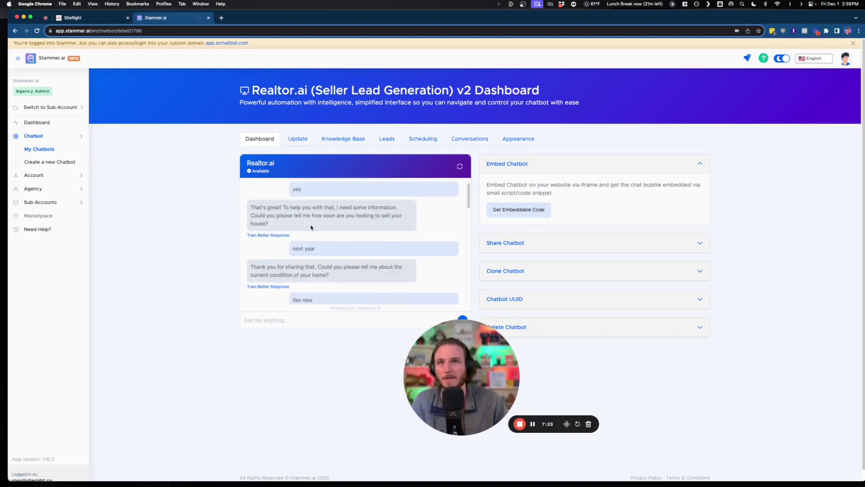
{"action": "left_click", "coordinate": [112, 19]}
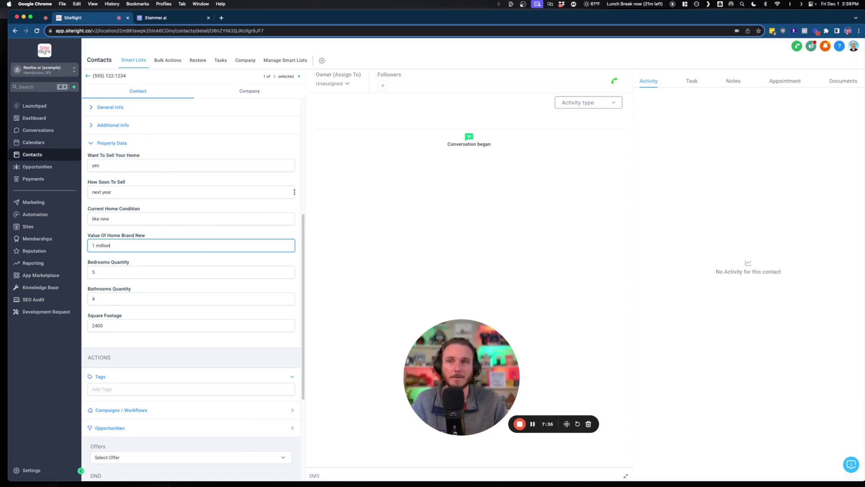
{"action": "scroll", "coordinate": [182, 222], "scroll_direction": "up", "scroll_amount": 1}
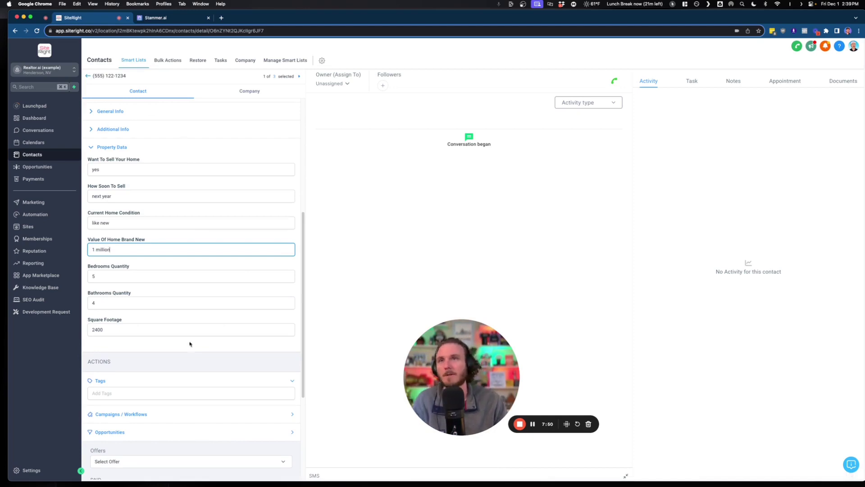
{"action": "left_click", "coordinate": [179, 19]}
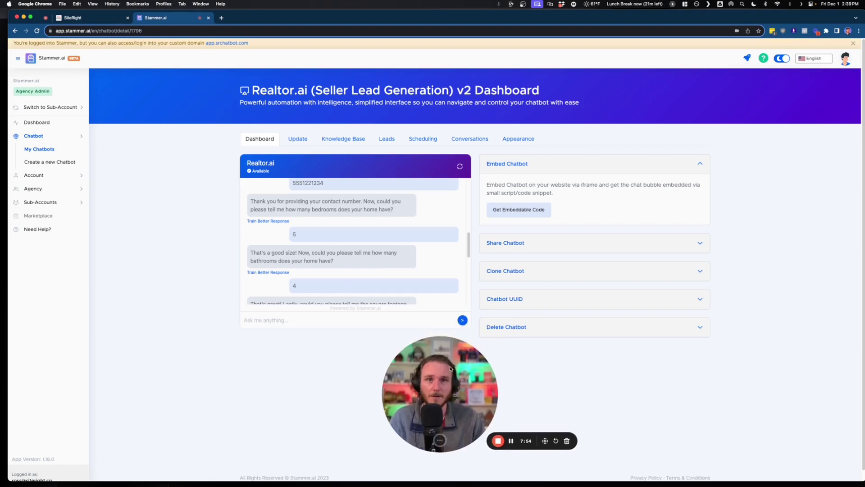
{"action": "left_click", "coordinate": [95, 19]}
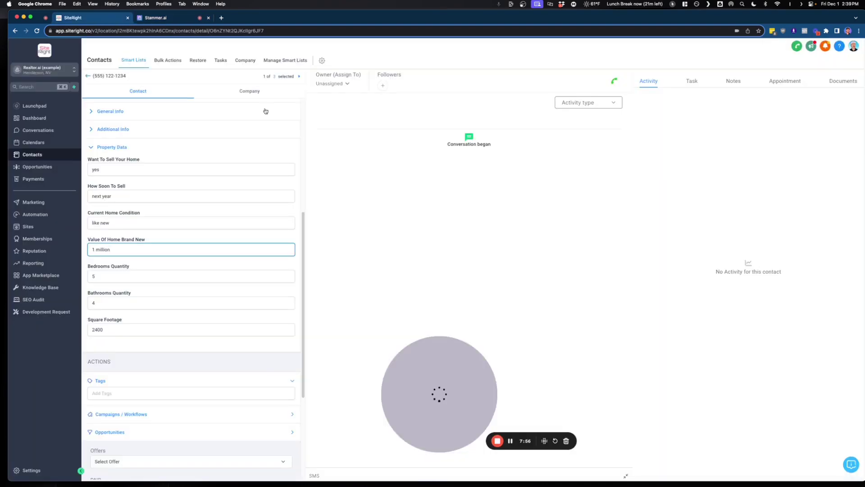